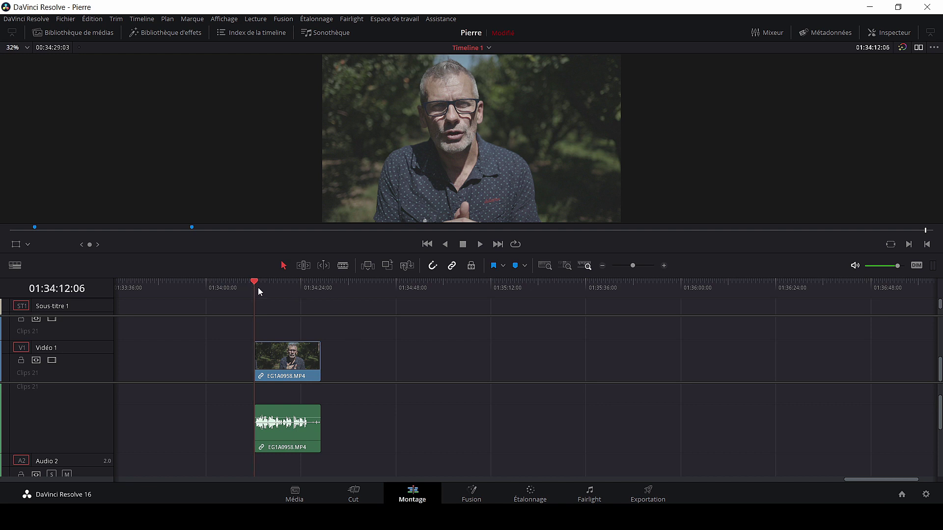
Step: Reset the interview clip's volume from 2.70 to 0.00 in the Inspector's Audio tab
drag(257, 287, 249, 287)
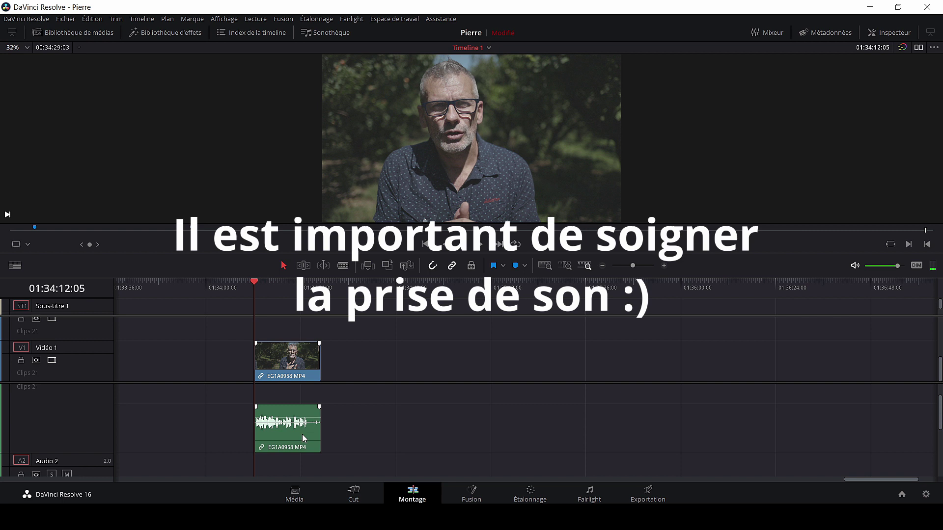
click(303, 438)
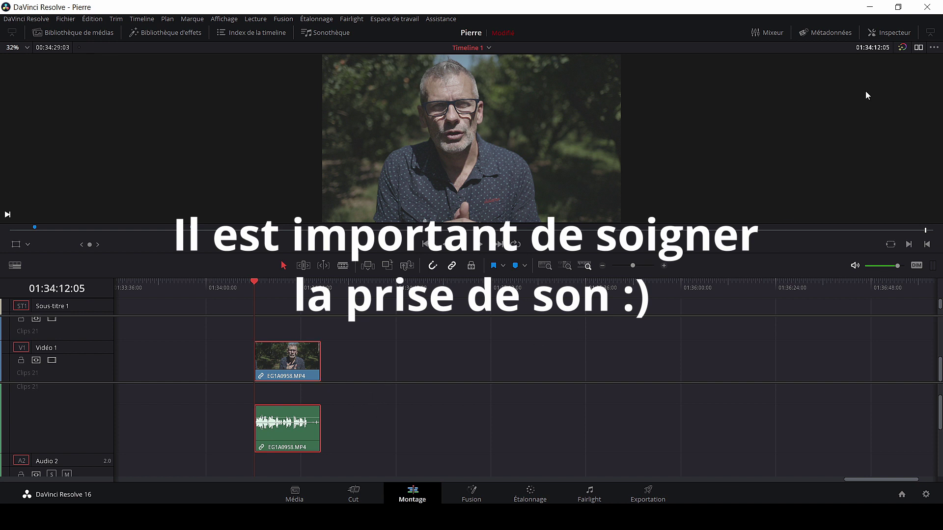
click(885, 33)
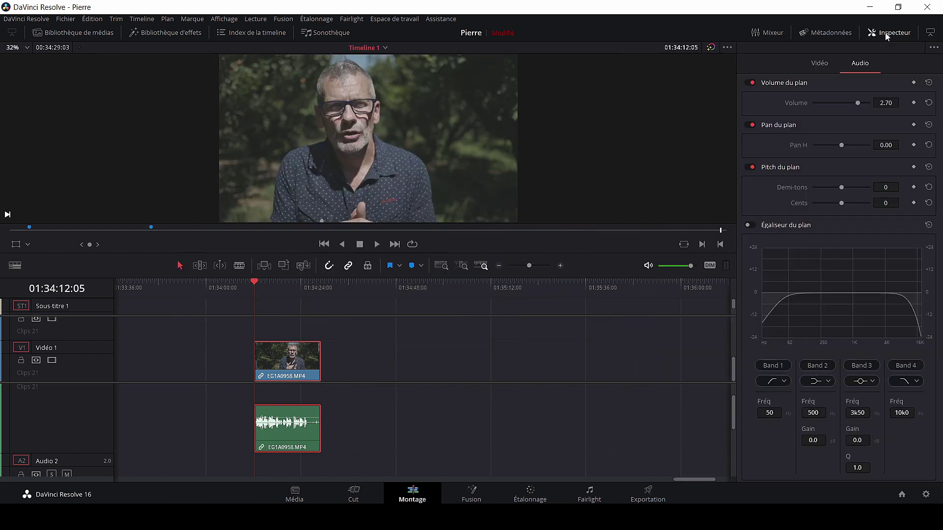
click(820, 64)
click(863, 65)
double_click(798, 105)
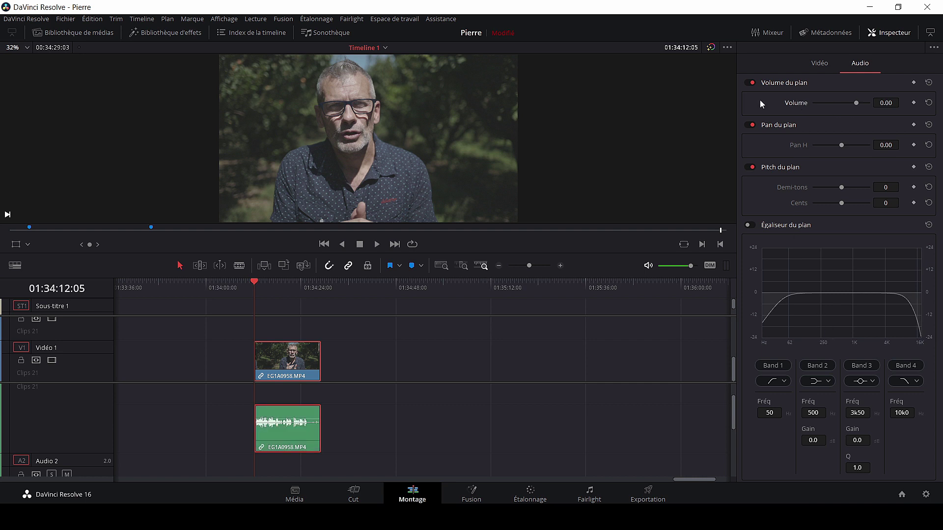
click(883, 38)
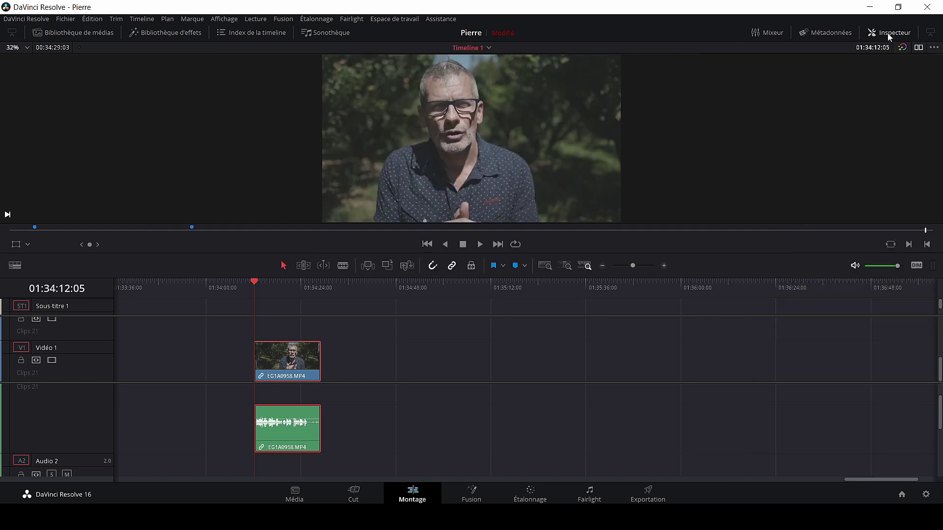
Step: Show the Fairlight page with meters on and the mixer sized to show A1, A2 and M1
click(591, 497)
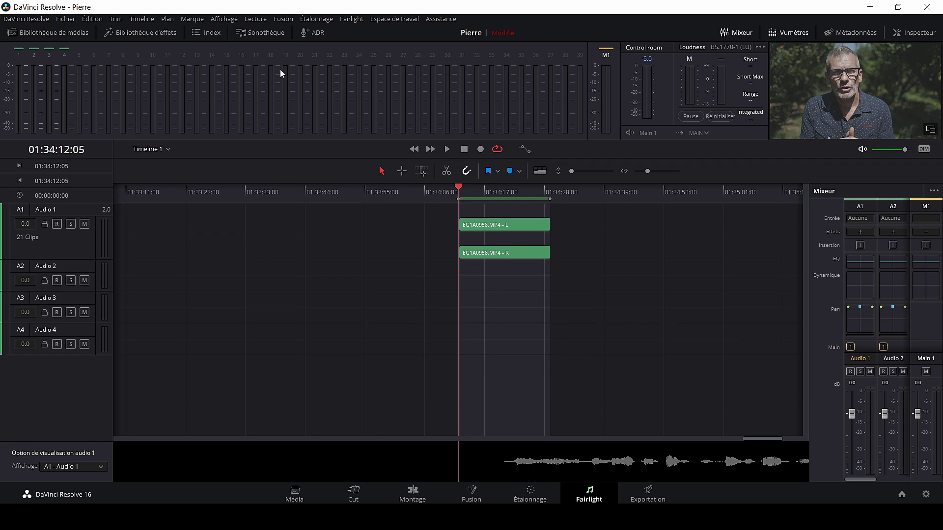
click(785, 31)
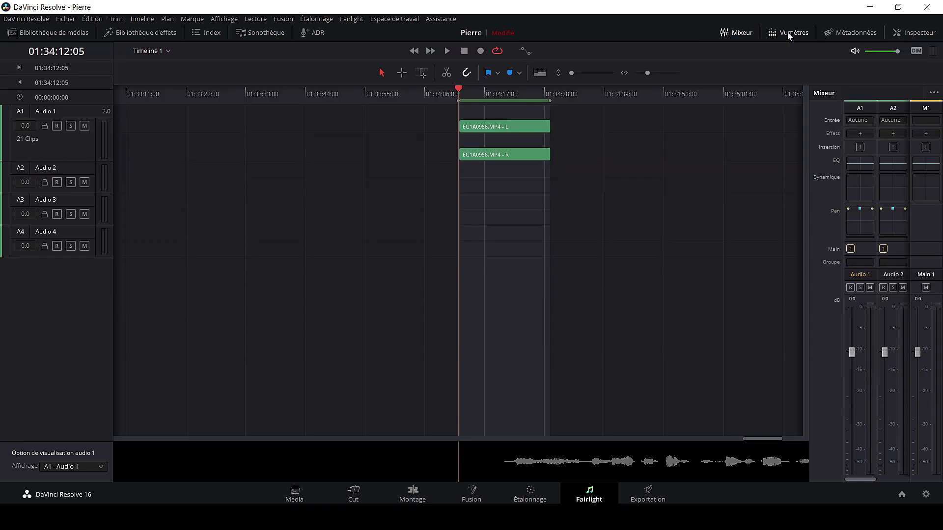
click(788, 32)
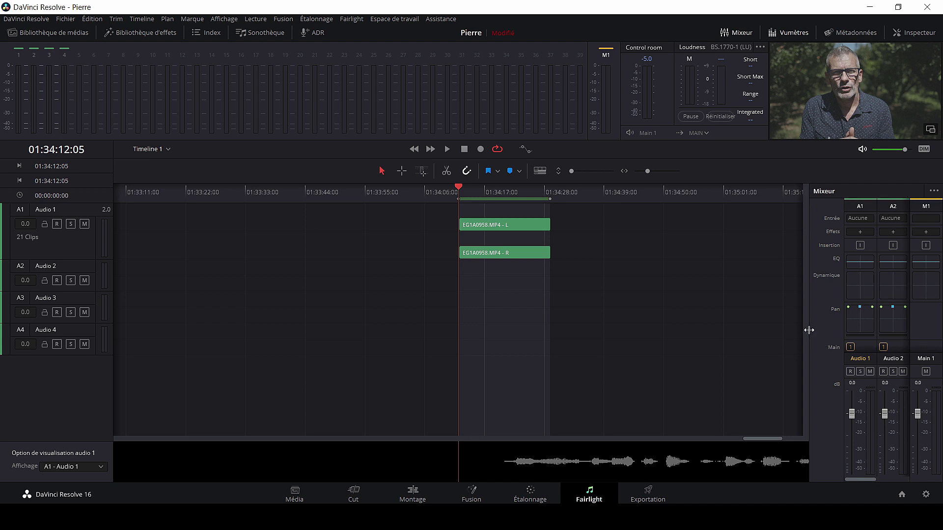
drag(809, 330, 713, 327)
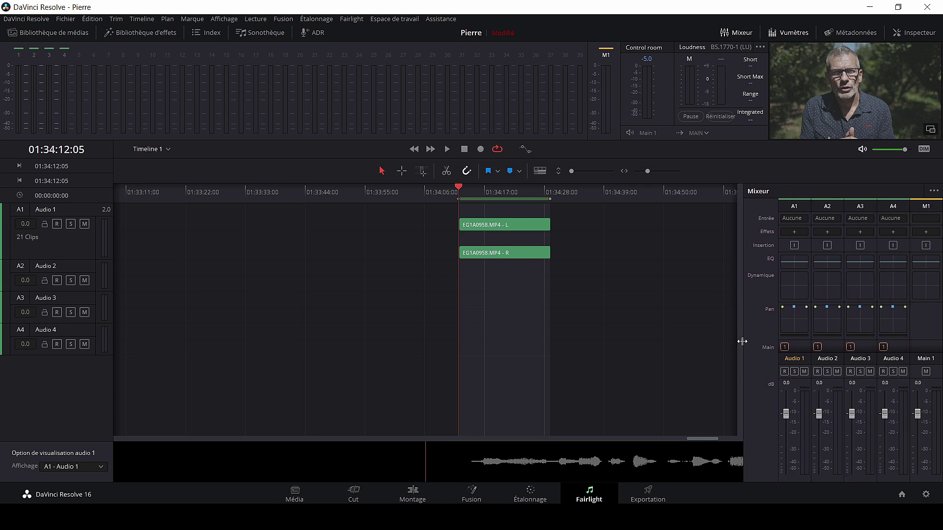
drag(742, 341, 806, 345)
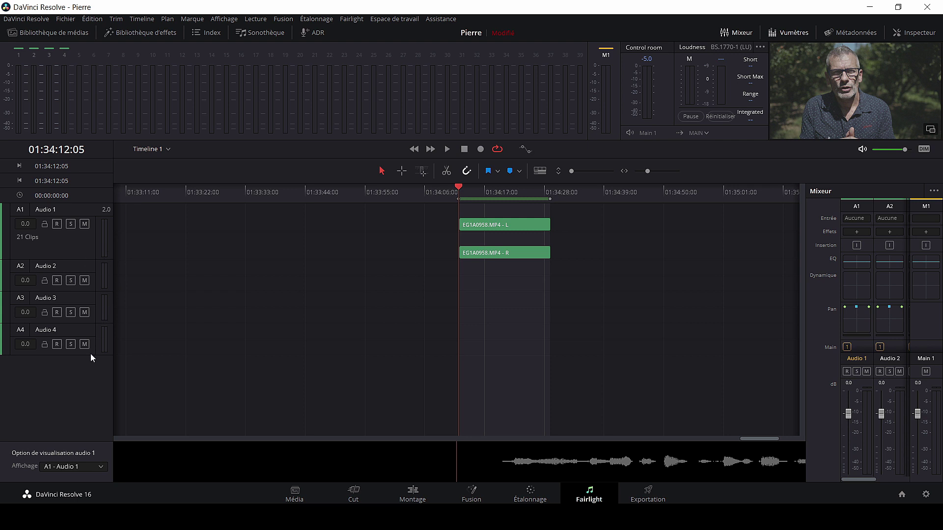
Step: Clear the old range, then mark in at 01:34:12:08 and out at 01:34:29:03 around EG1A0958
click(313, 350)
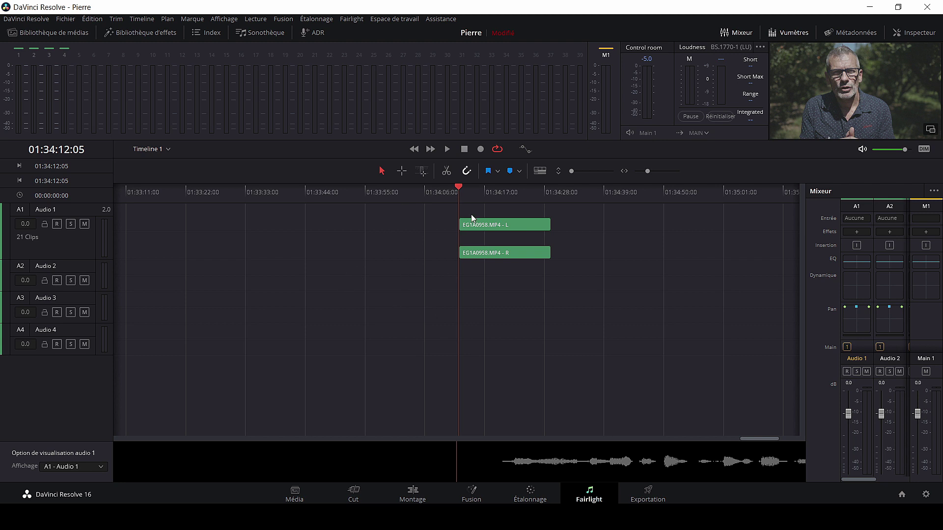
drag(457, 191, 455, 203)
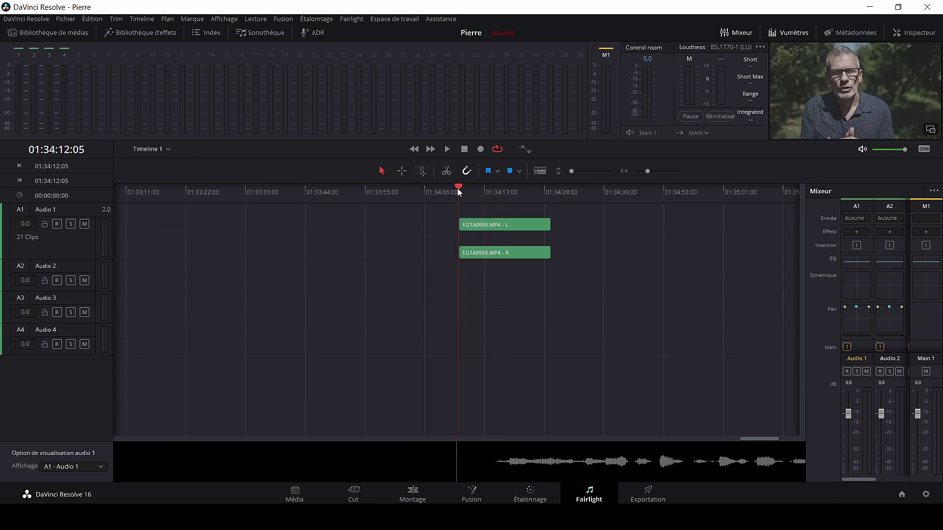
drag(458, 188, 457, 190)
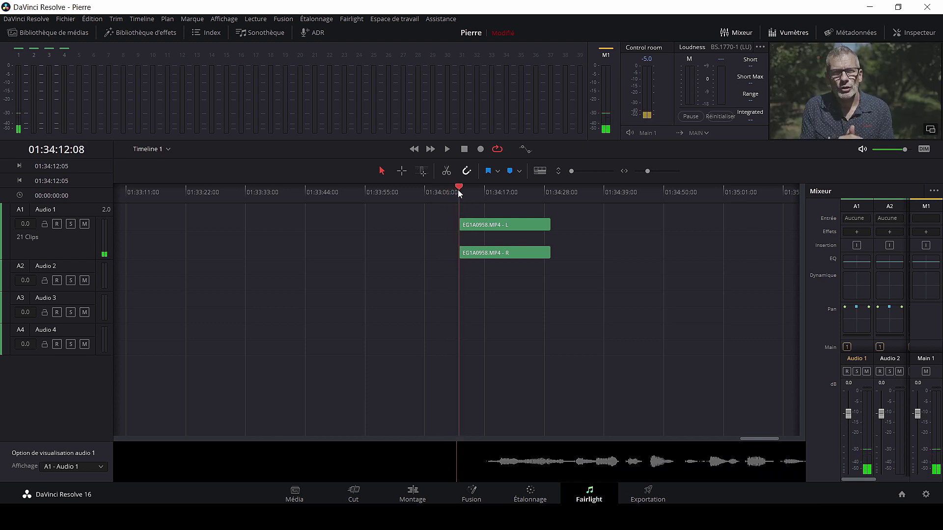
key(x)
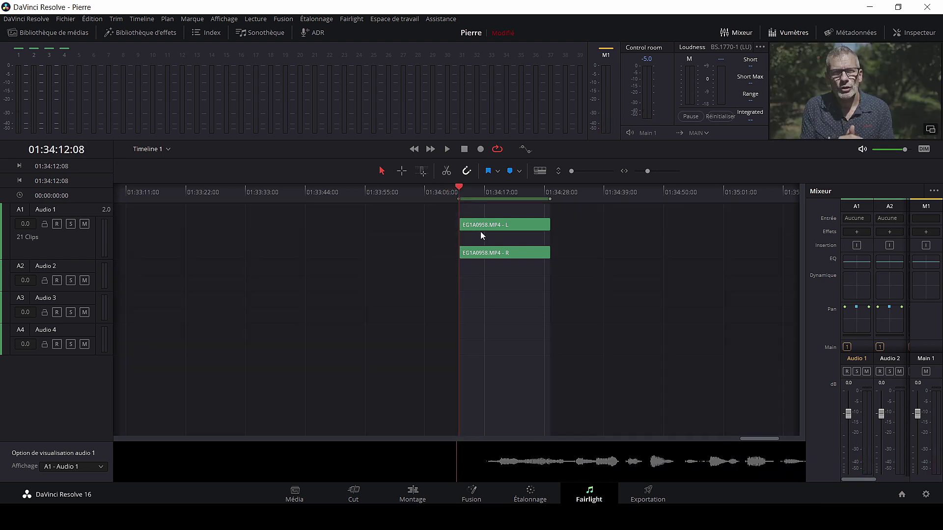
drag(467, 192, 550, 205)
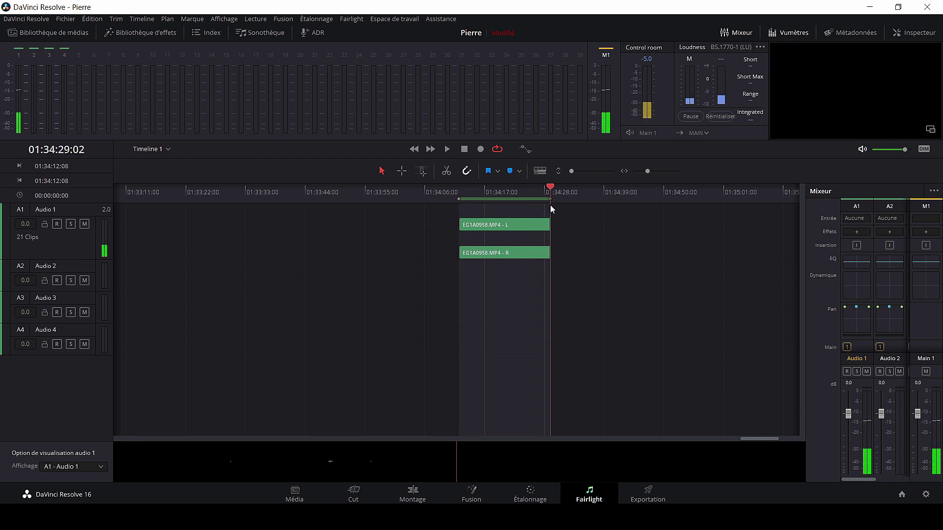
key(o)
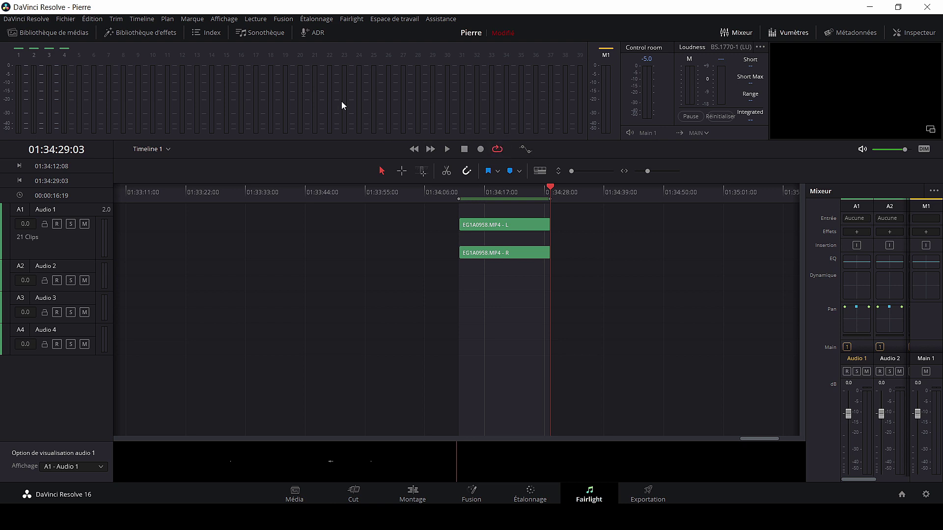
Step: Play the marked range from in point to out point twice, stopping between runs, then resume playback
click(255, 20)
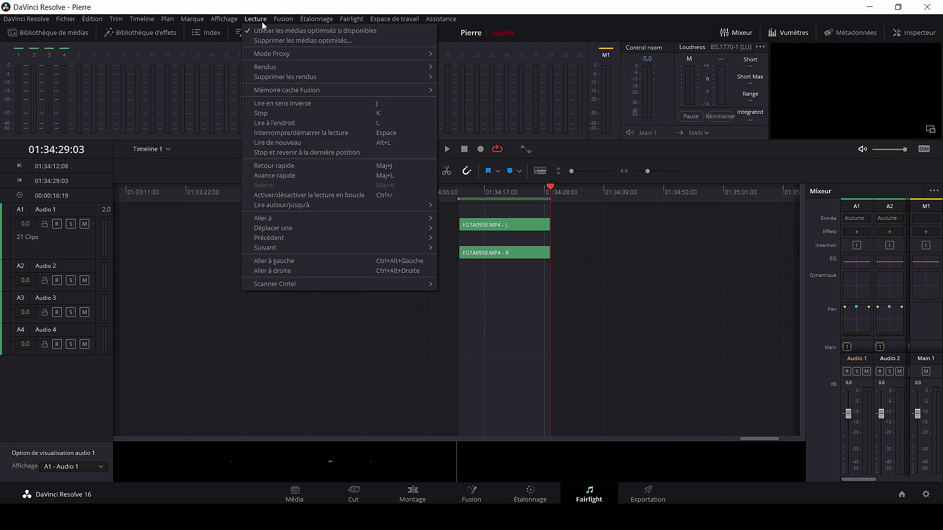
mouse_move(339, 205)
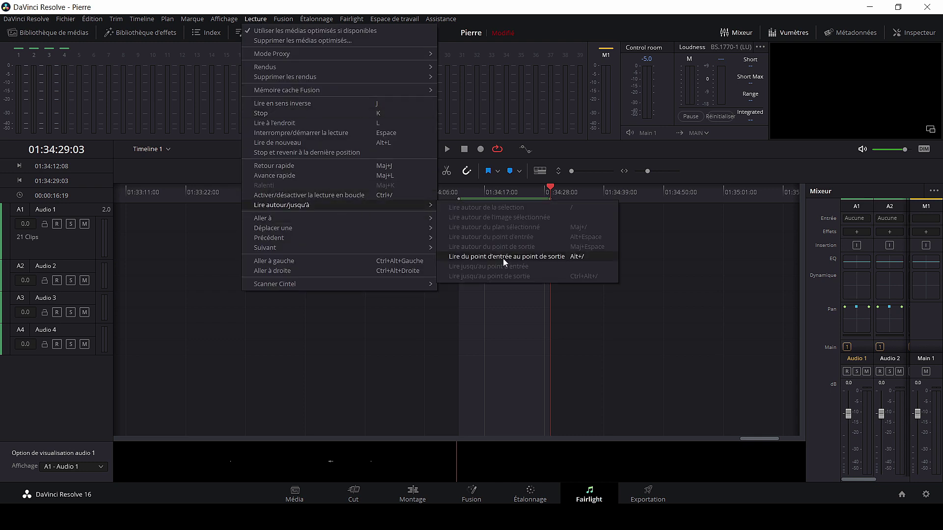
click(579, 258)
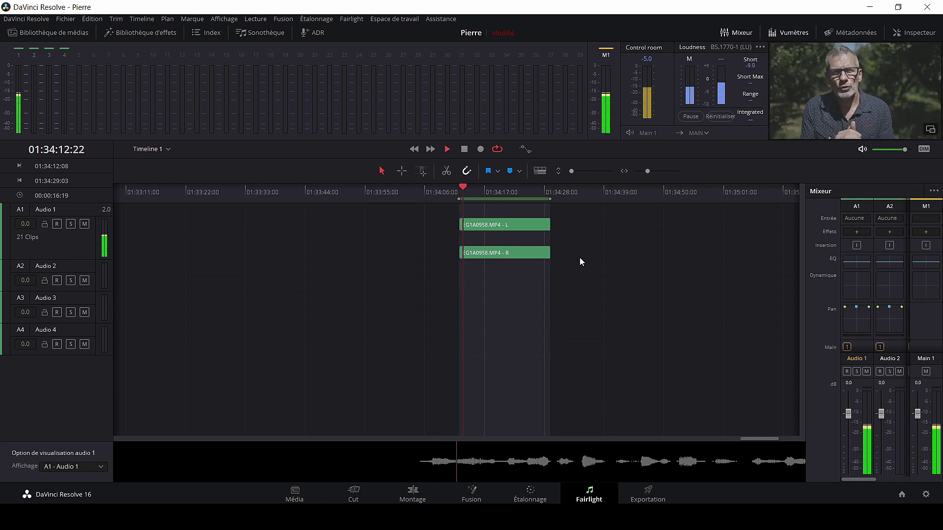
click(488, 194)
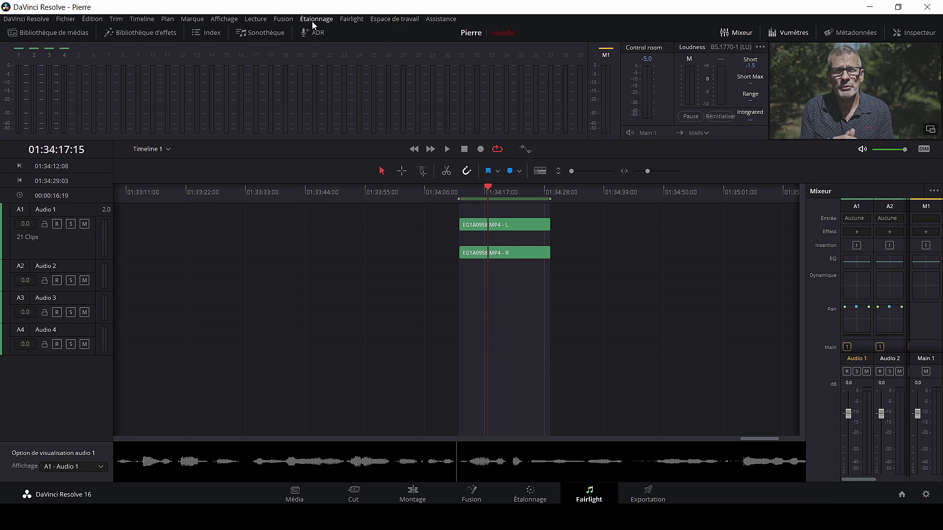
click(256, 20)
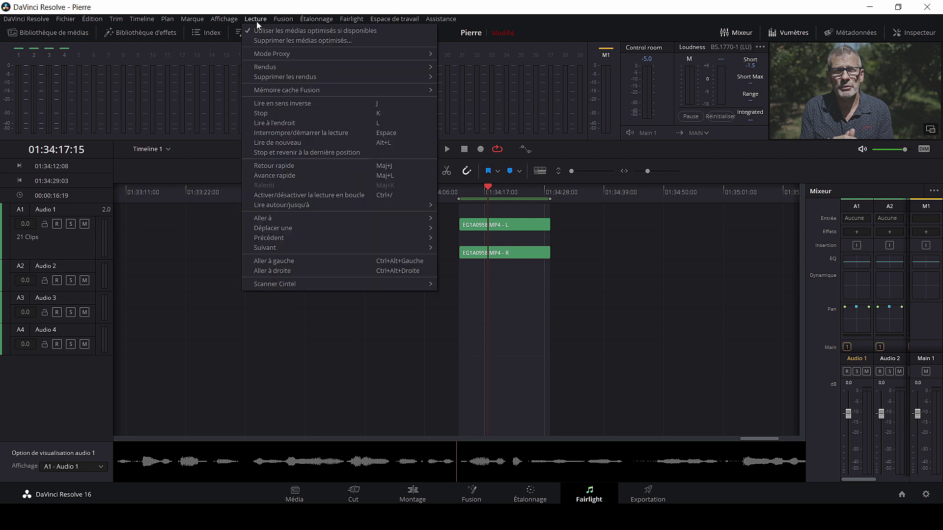
click(325, 156)
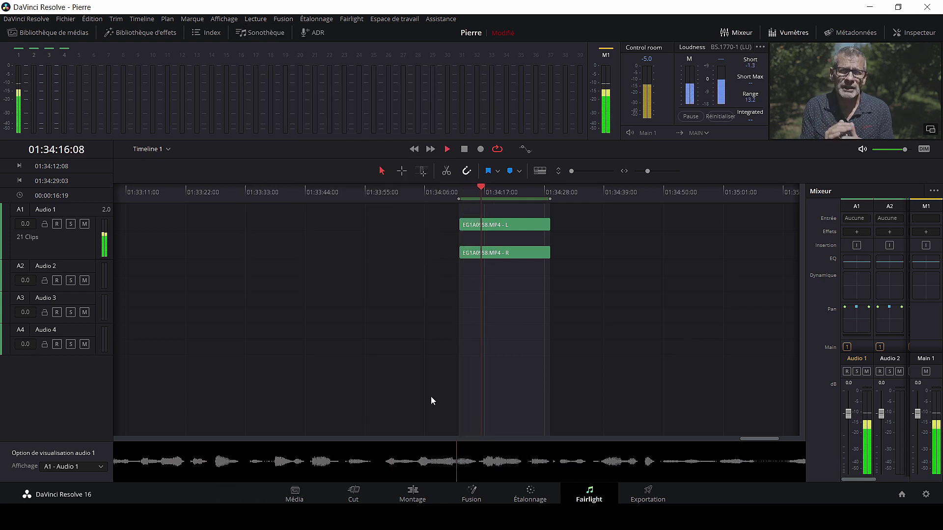
click(464, 149)
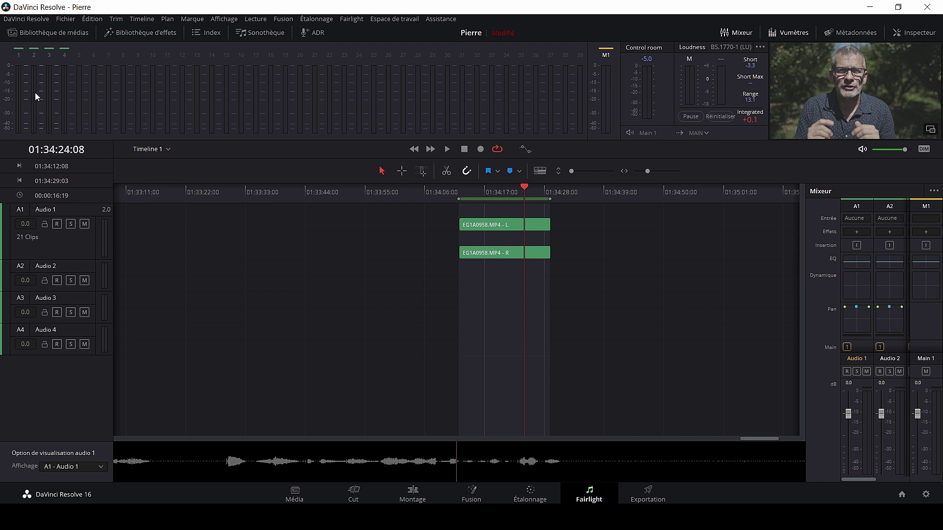
click(446, 149)
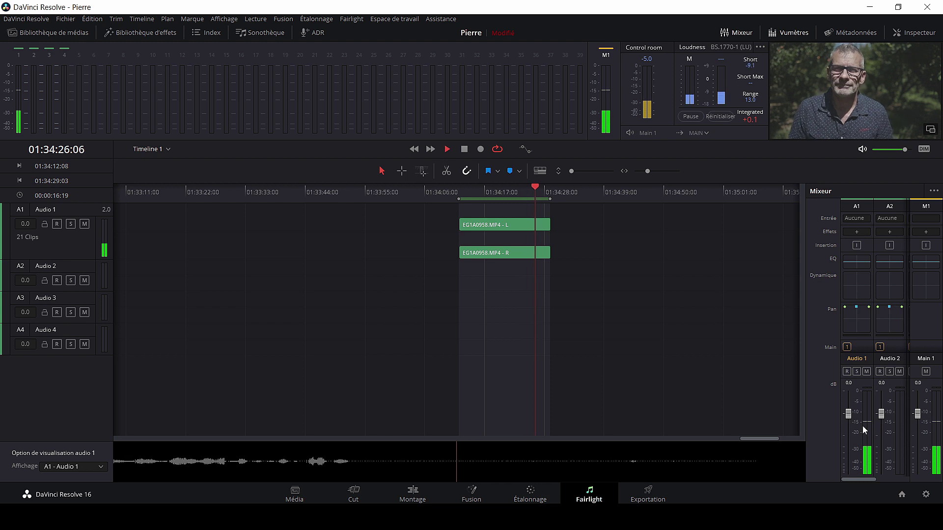
Step: Stop playback at 01:34:28:14, near the end of the marked range
key(space)
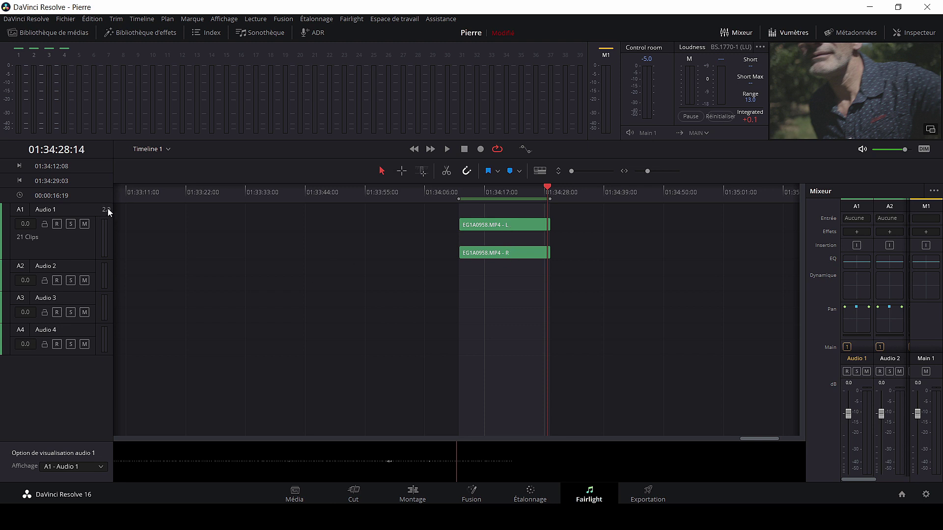
Step: Convert Audio 1 to mono, merging L and R into EG1A0958.MP4_1, and heighten the track
right_click(81, 211)
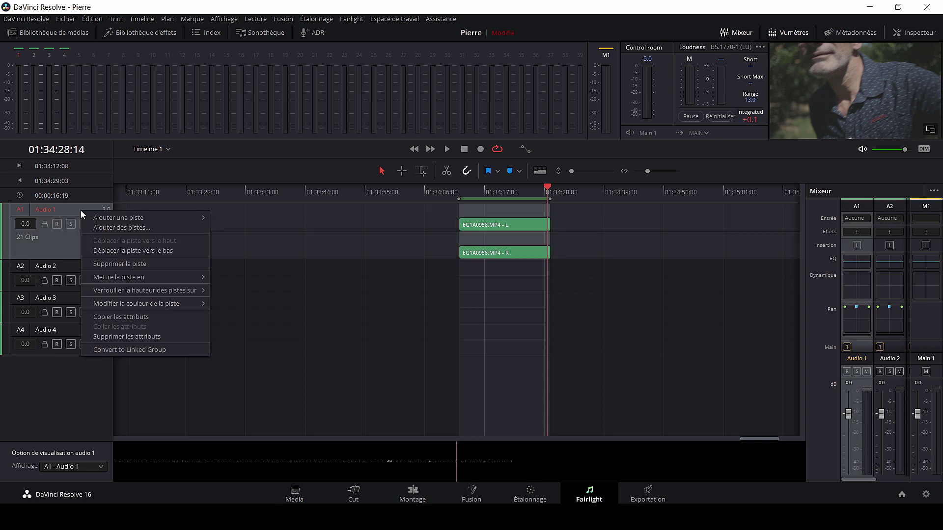
mouse_move(111, 277)
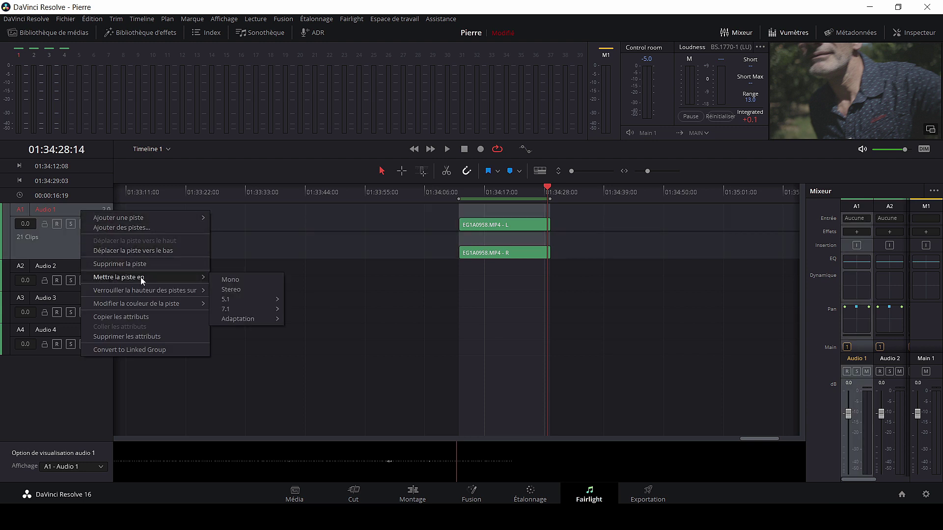
click(241, 280)
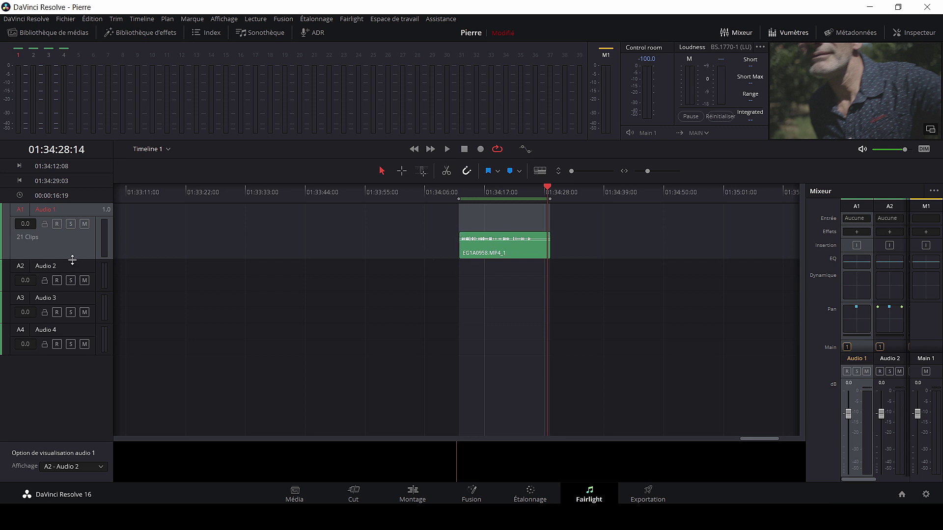
drag(72, 259, 97, 333)
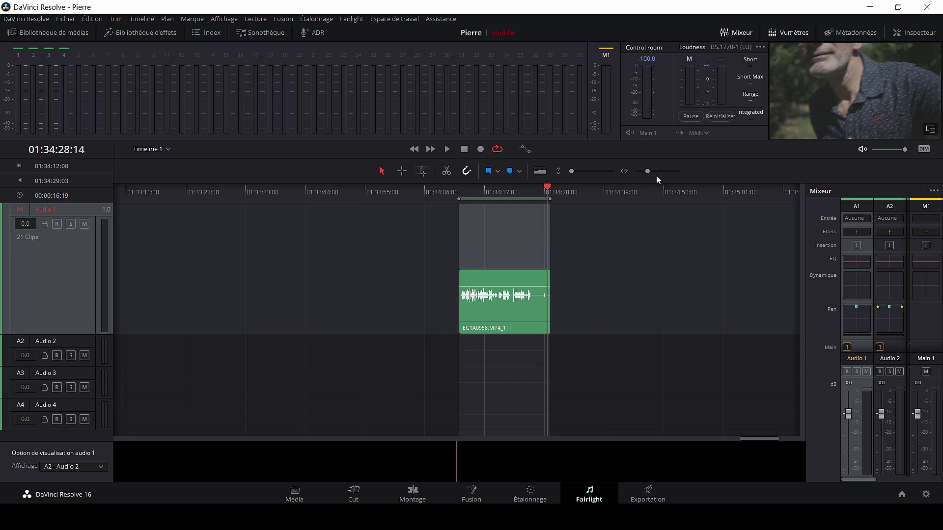
Step: Zoom in on EG1A0958.MP4_1 with taller tracks and nudge its volume line slightly up
drag(572, 171, 584, 172)
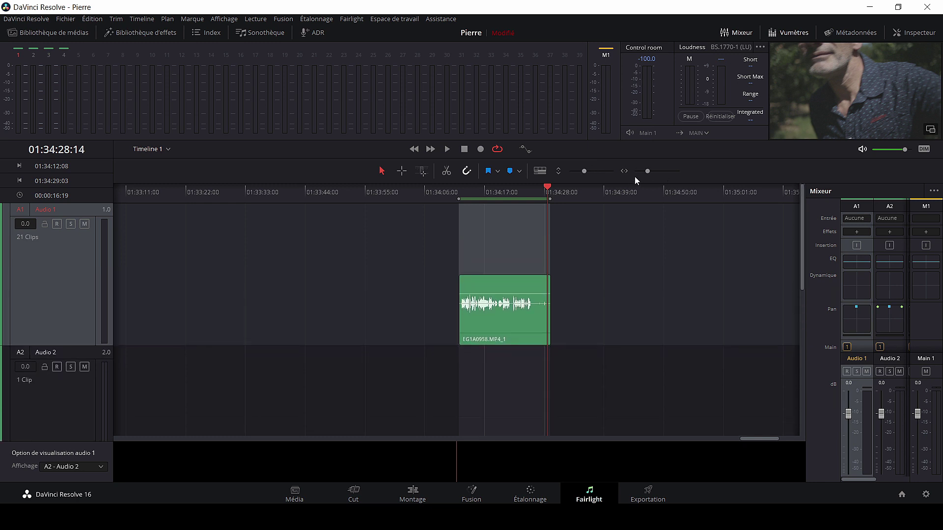
drag(647, 174, 651, 174)
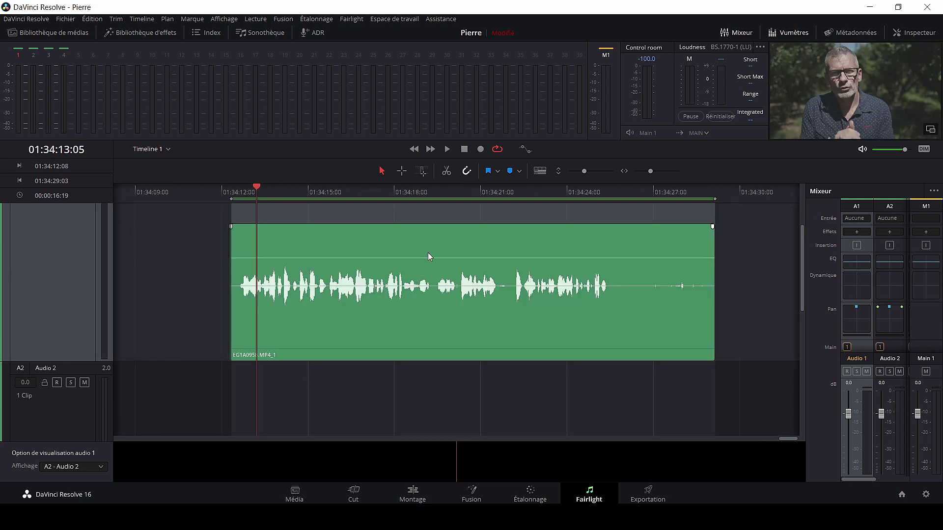
drag(427, 257, 424, 256)
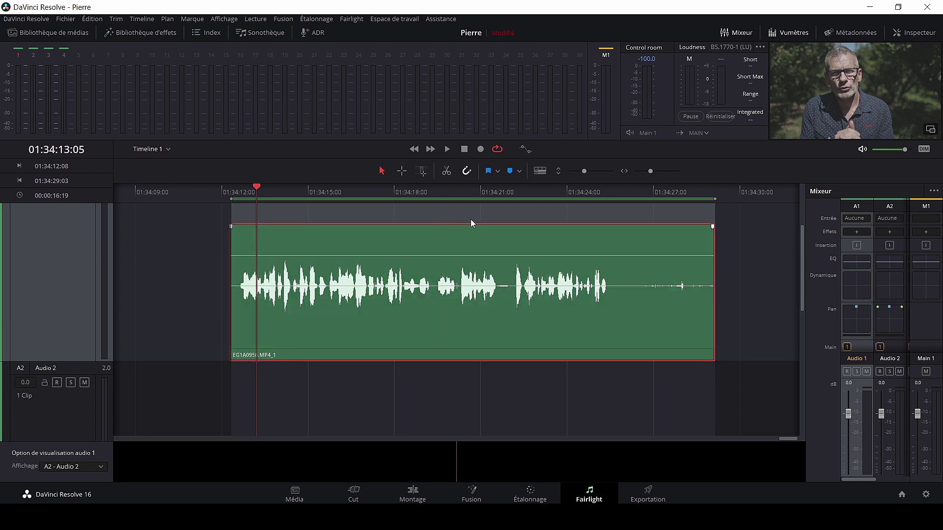
Step: Audition clip volumes around 2.60 in the Inspector with playback, then return Volume to 0.00
click(915, 33)
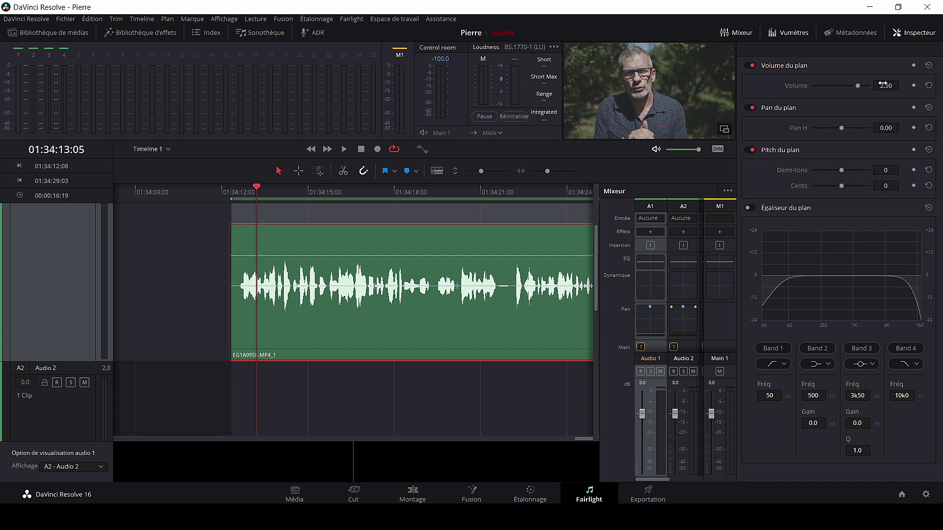
drag(883, 85, 881, 86)
double_click(801, 87)
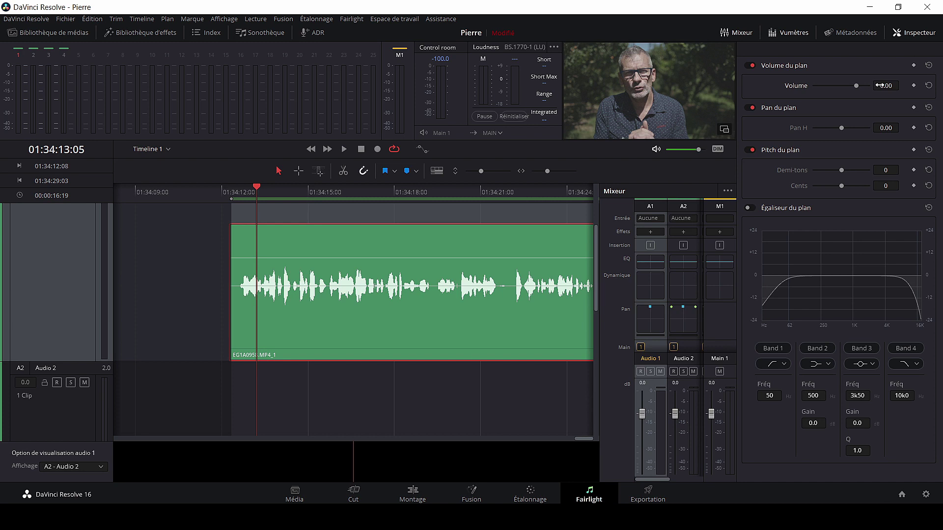
drag(886, 86, 896, 85)
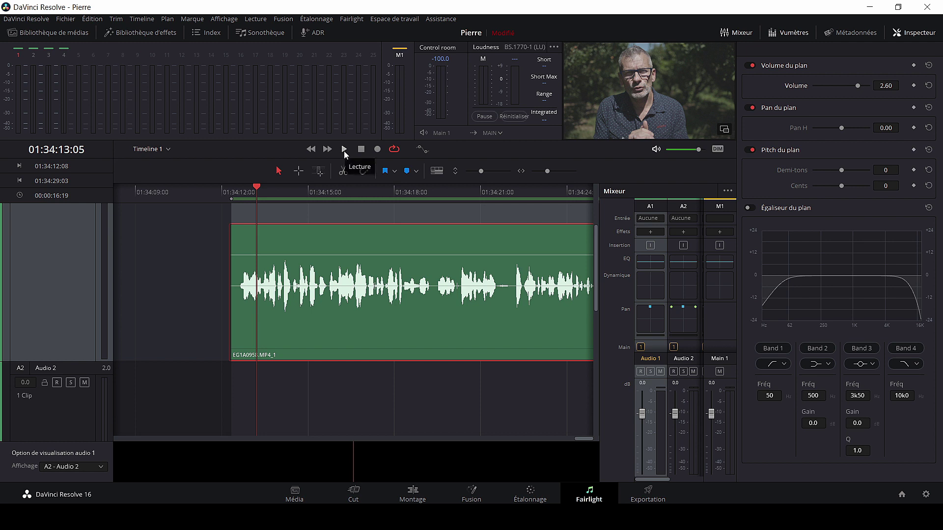
click(344, 150)
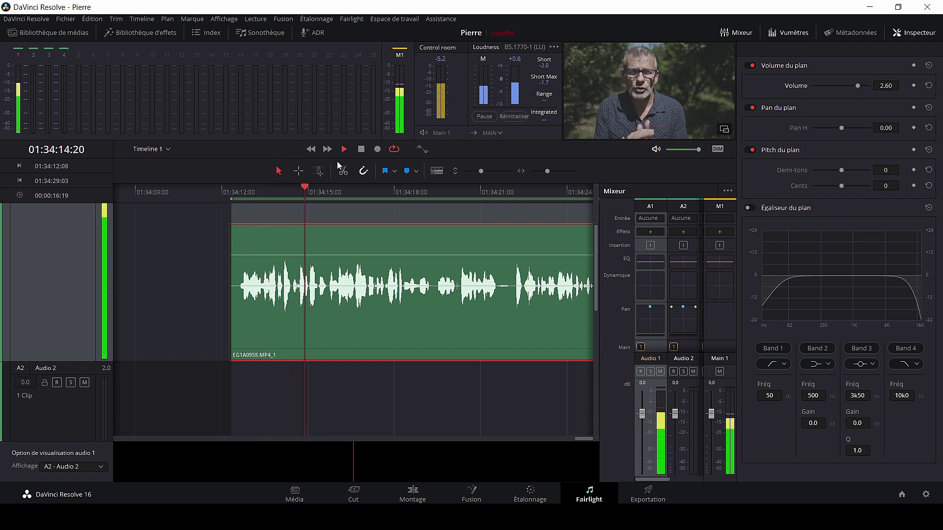
key(space)
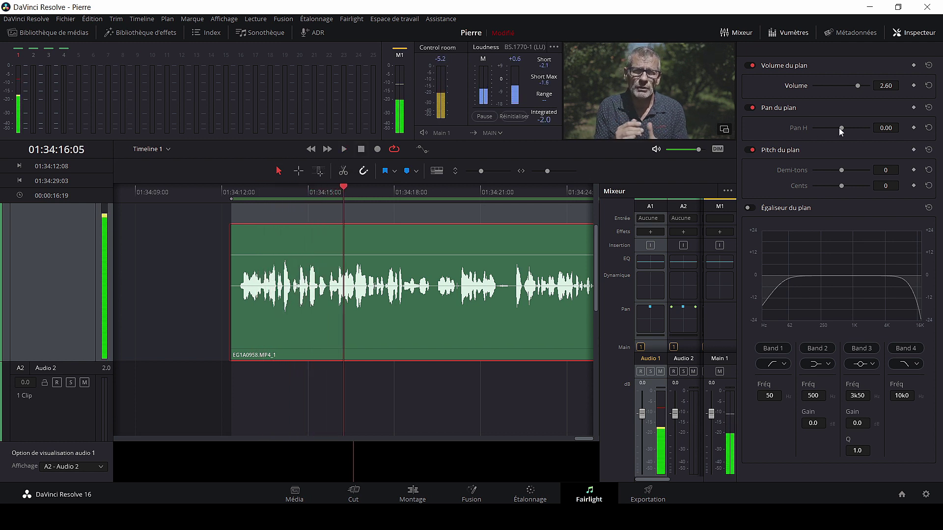
drag(884, 86, 864, 85)
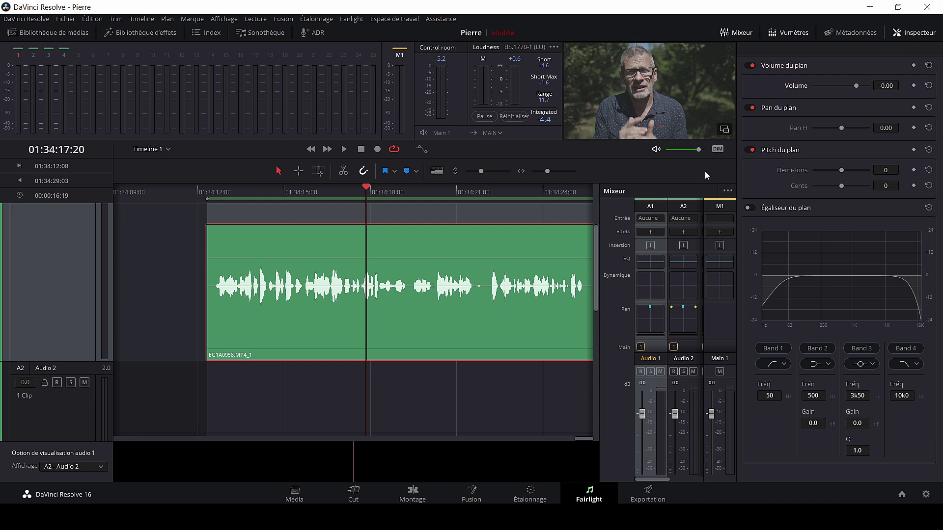
click(906, 37)
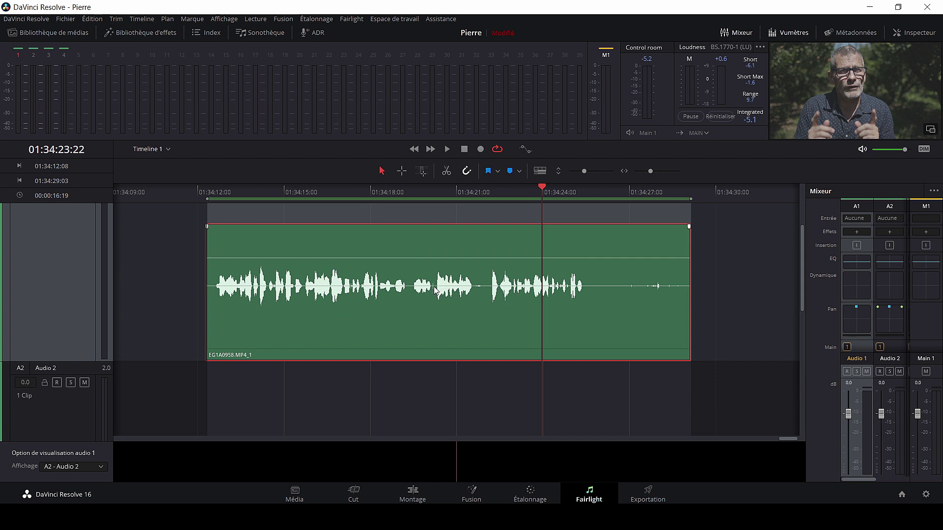
Step: Drag Vocal Channel from FairlightFX onto EG1A0958.MP4_1, review its plugin window, and close it
click(155, 35)
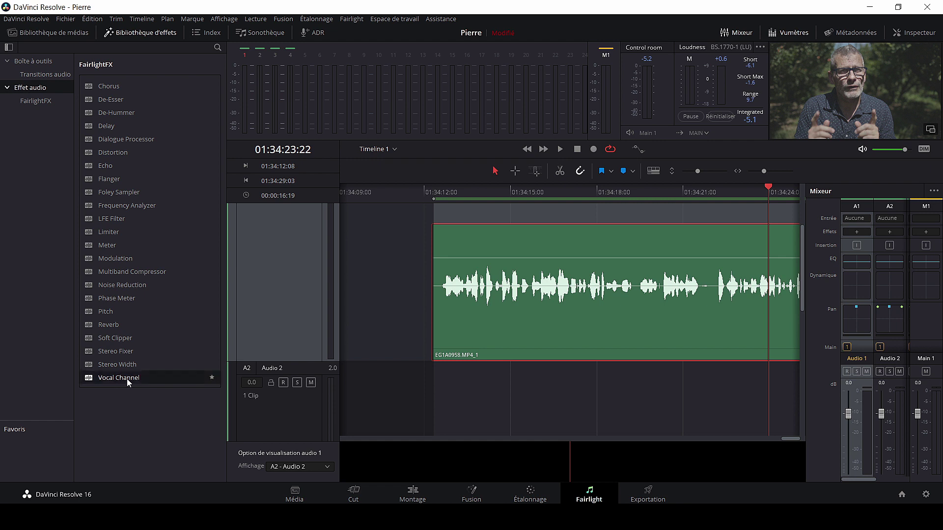
drag(127, 379, 526, 311)
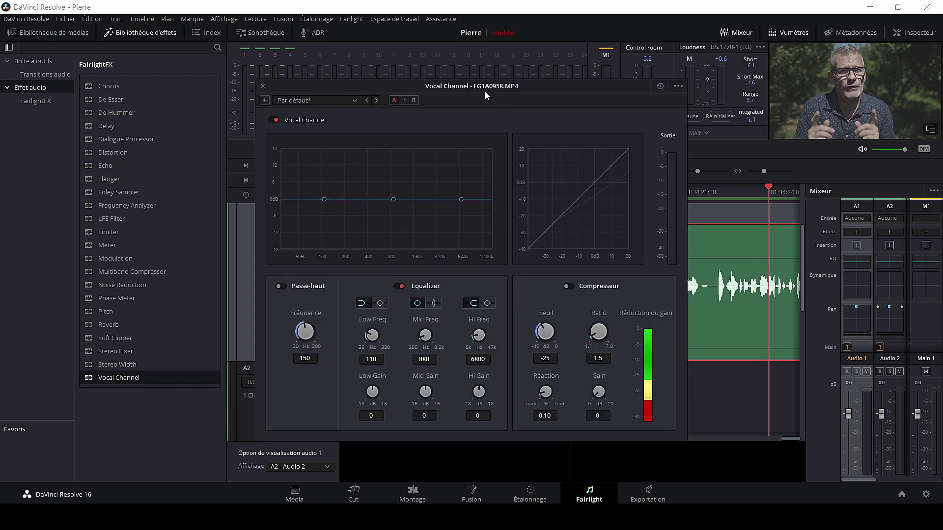
drag(485, 89, 224, 74)
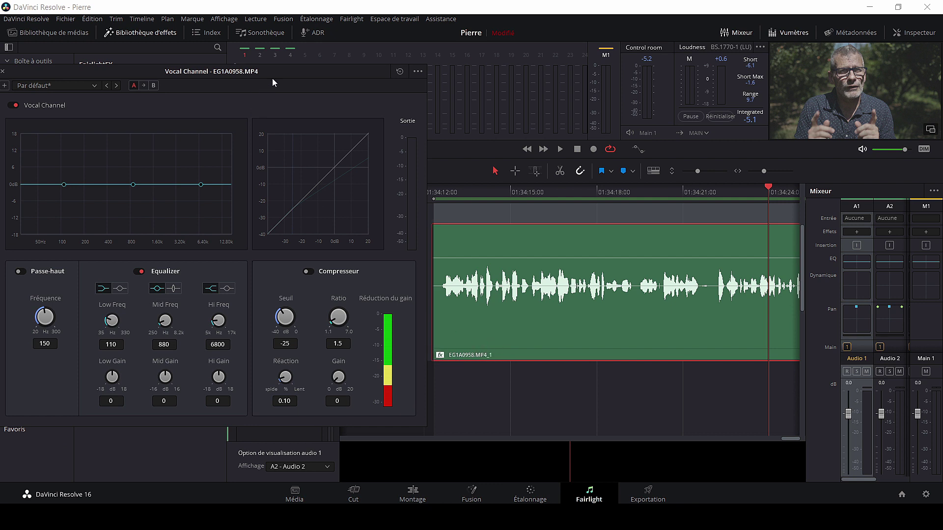
drag(274, 77, 458, 93)
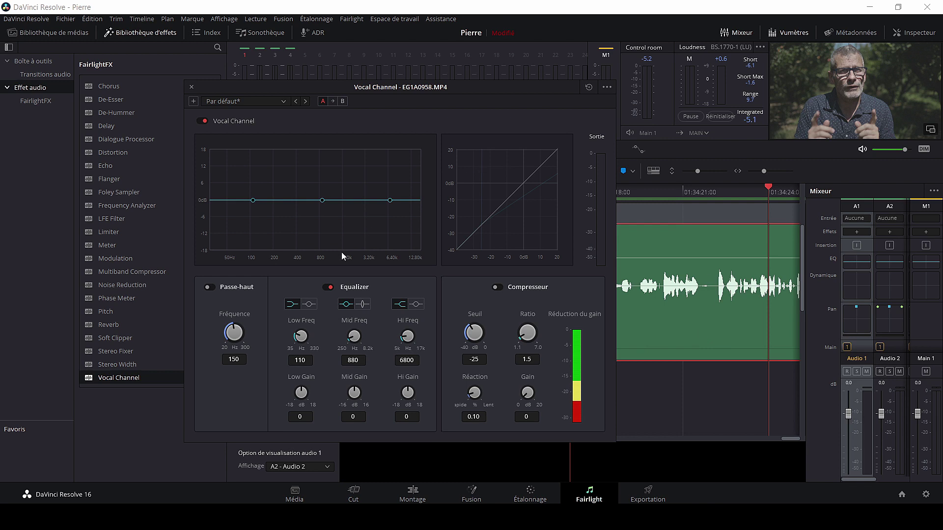
click(192, 87)
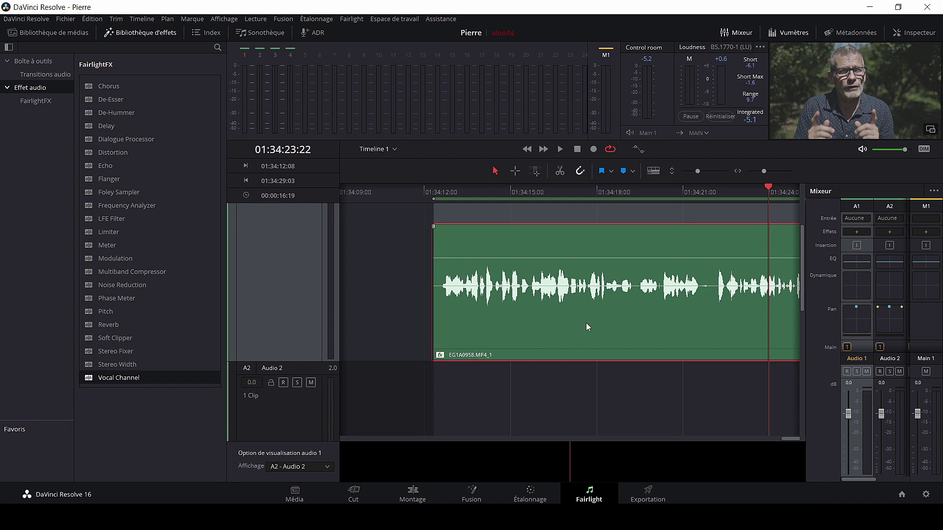
Step: Delete the Vocal Channel effect with its trash icon in the clip's Inspector
click(917, 32)
scroll(844, 240, down, 2)
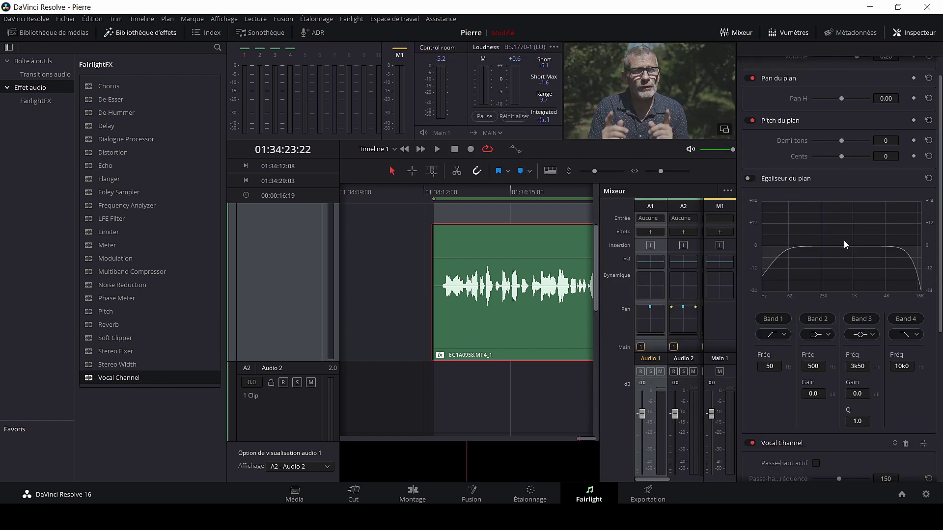
scroll(842, 242, down, 5)
scroll(842, 244, down, 2)
scroll(842, 244, down, 2)
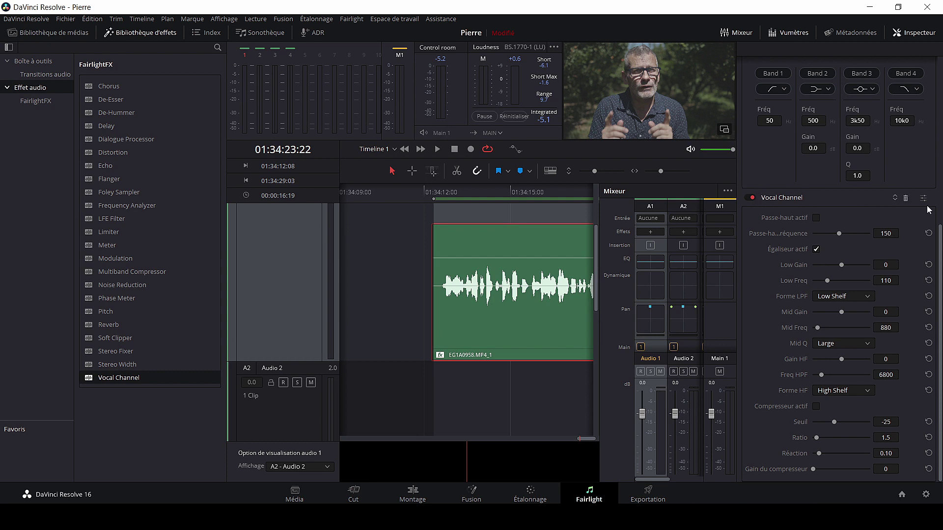
click(906, 198)
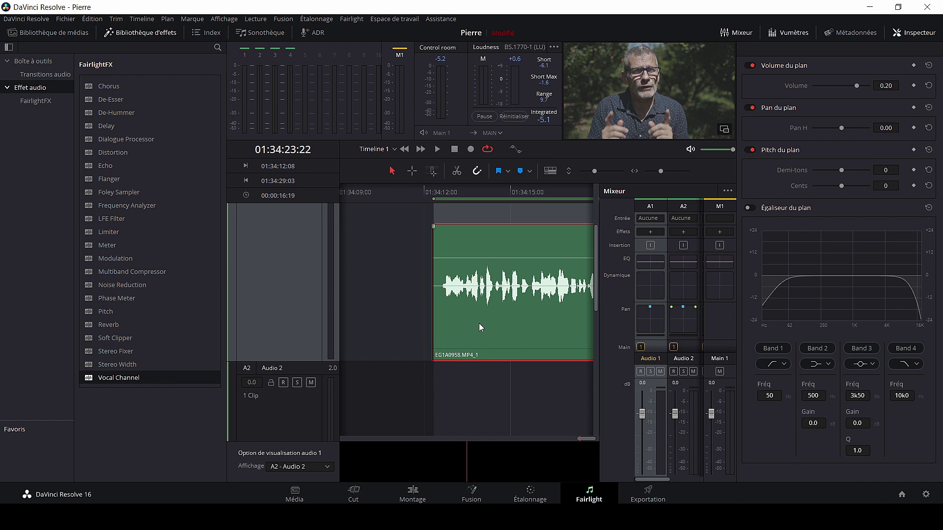
Step: Close the Inspector, drop Vocal Channel from FairlightFX onto the Audio 1 track header, then undo with Ctrl+Z
click(925, 36)
scroll(350, 230, up, 2)
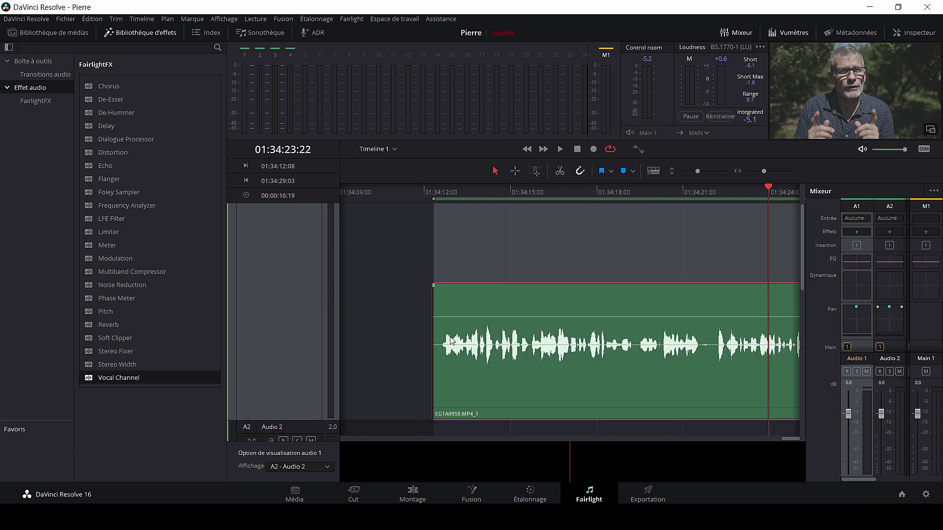
scroll(452, 339, up, 2)
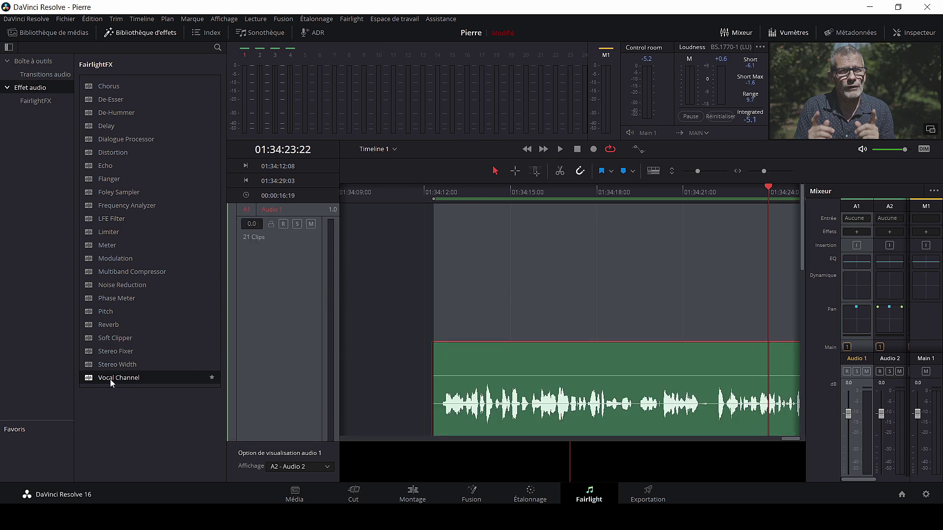
drag(111, 383, 287, 294)
drag(286, 290, 287, 290)
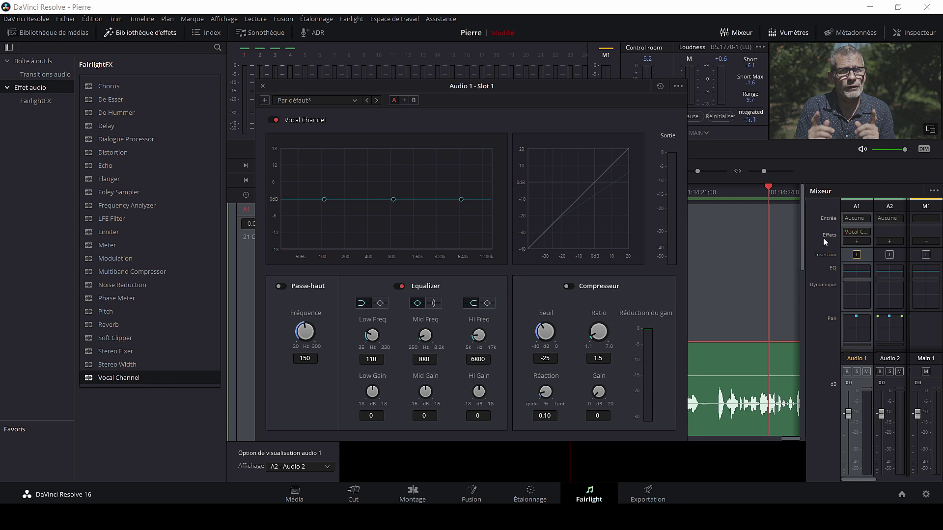
key(ctrl+z)
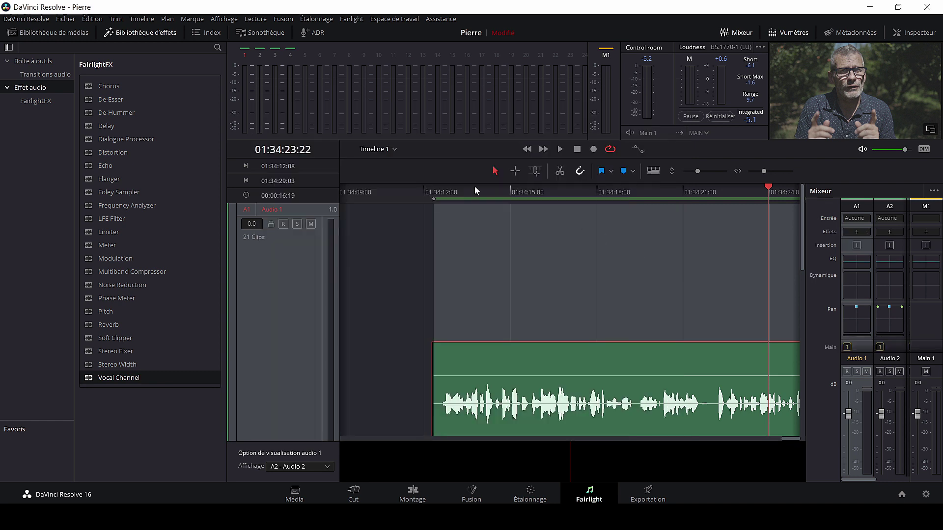
click(158, 36)
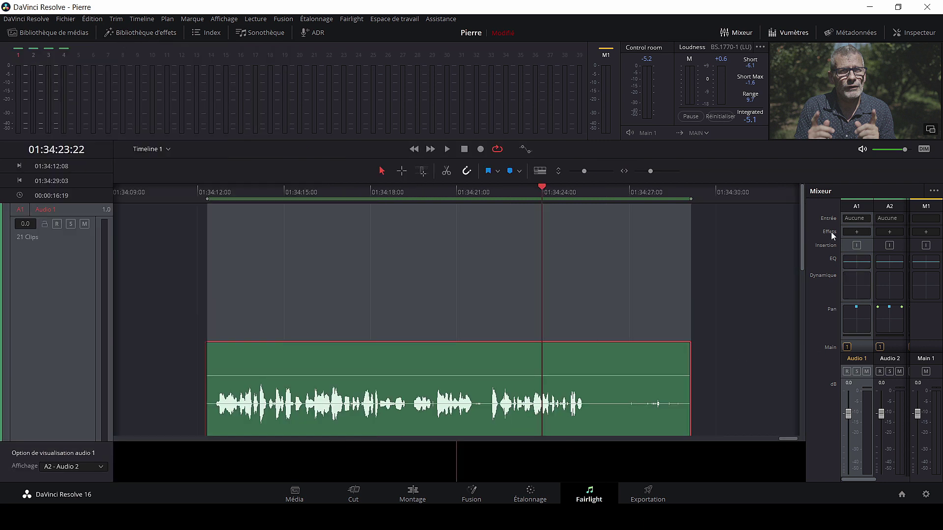
click(857, 231)
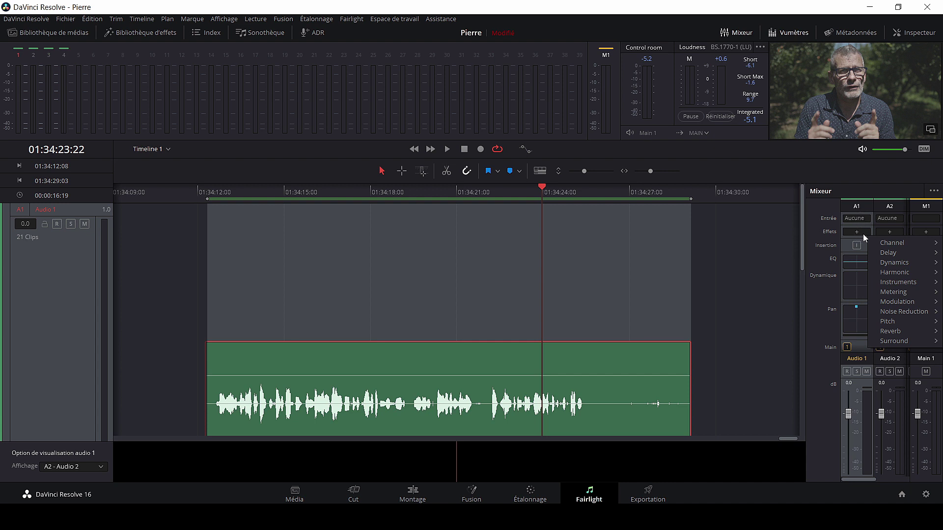
mouse_move(896, 244)
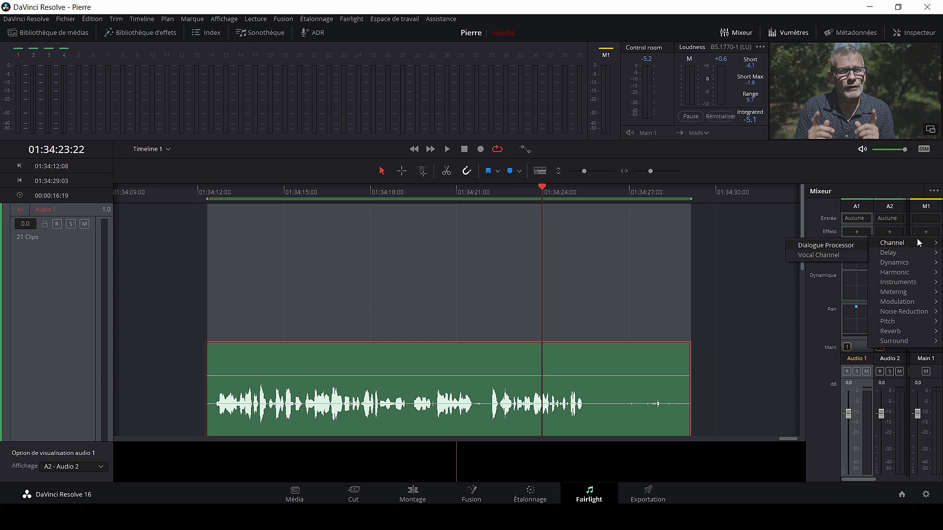
click(837, 254)
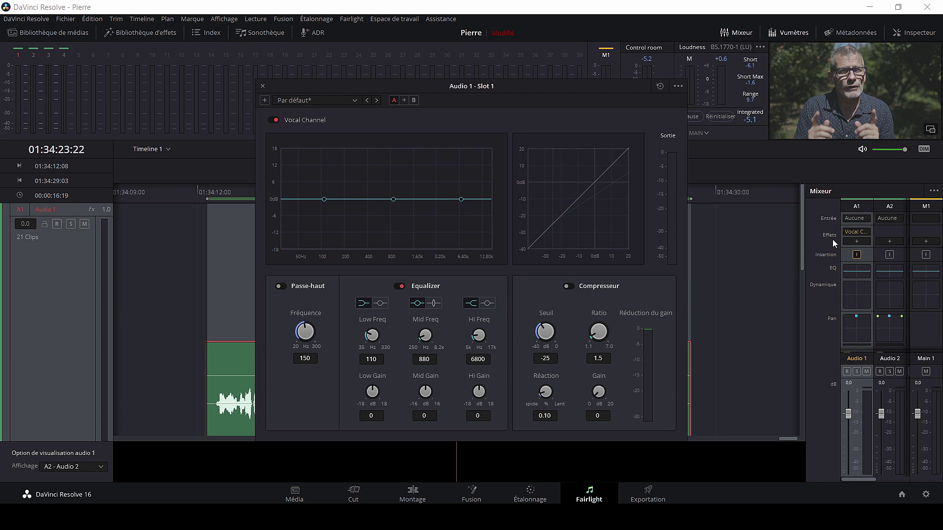
mouse_move(854, 233)
click(273, 119)
click(263, 87)
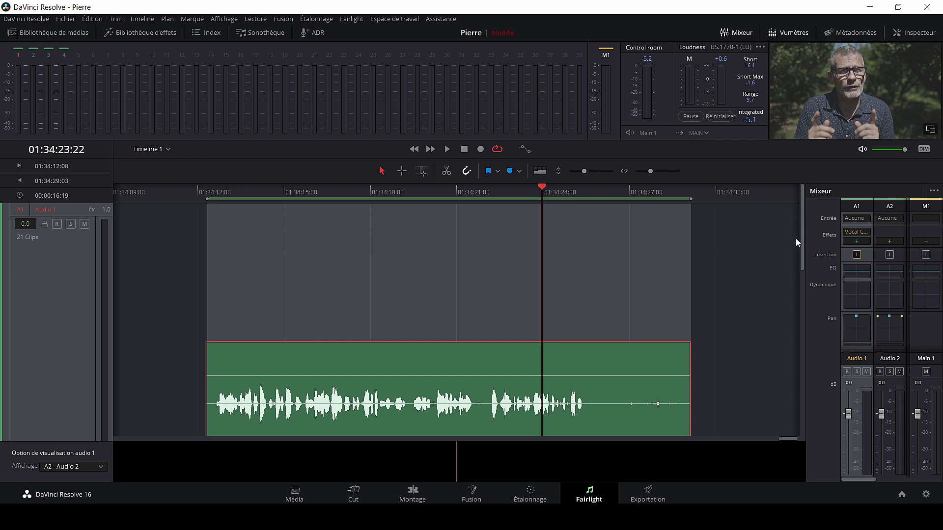
click(857, 233)
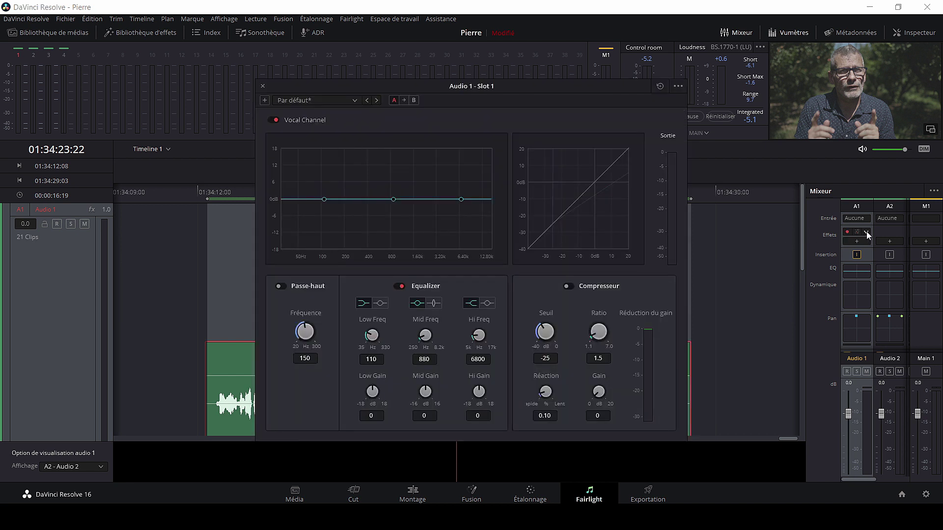
click(867, 231)
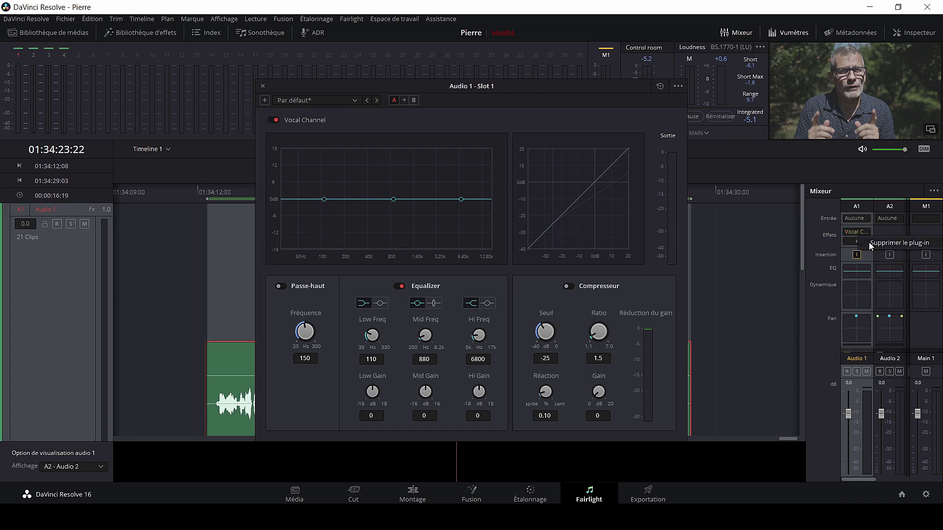
click(812, 209)
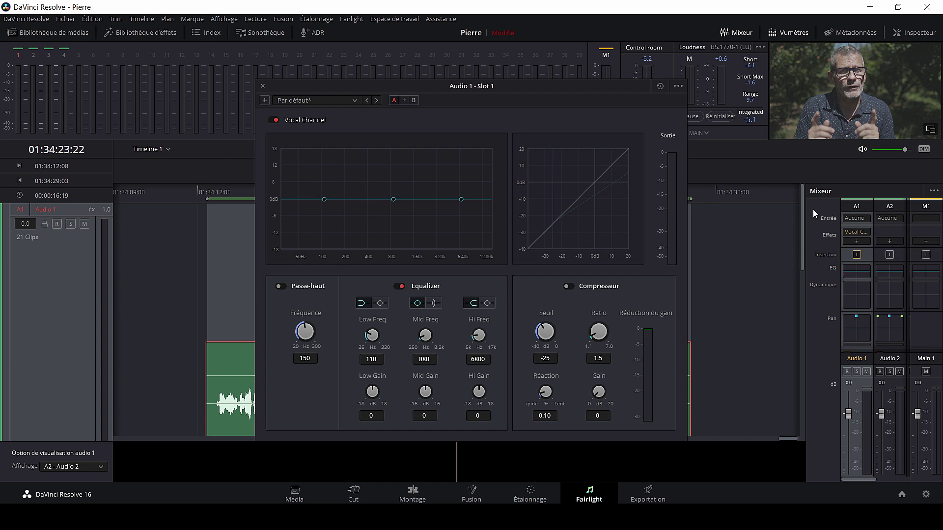
click(275, 120)
drag(540, 86, 537, 70)
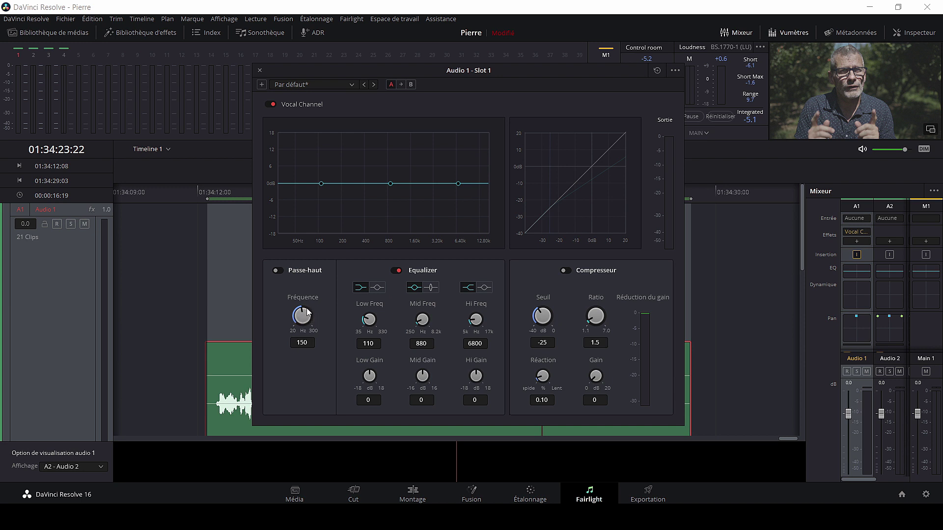
Step: Switch on Passe-haut and sweep its Fréquence cutoff up and back down
click(279, 270)
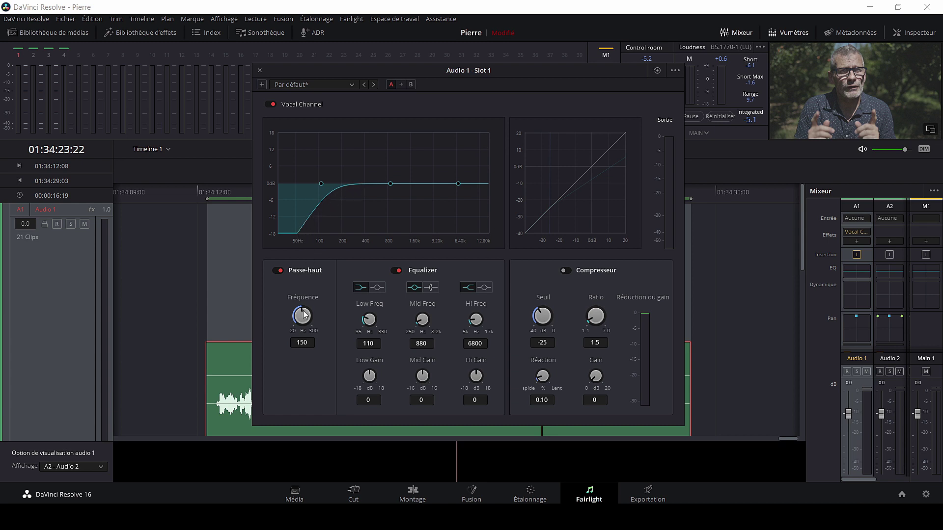
mouse_move(302, 316)
mouse_down()
mouse_move(345, 335)
mouse_move(376, 412)
mouse_up()
mouse_move(379, 362)
mouse_down()
mouse_move(278, 326)
mouse_move(303, 318)
mouse_up()
Step: Play the clip, fine-tune the high-pass cutoff to about 204 Hz, and compare with Passe-haut toggled
drag(520, 75, 649, 57)
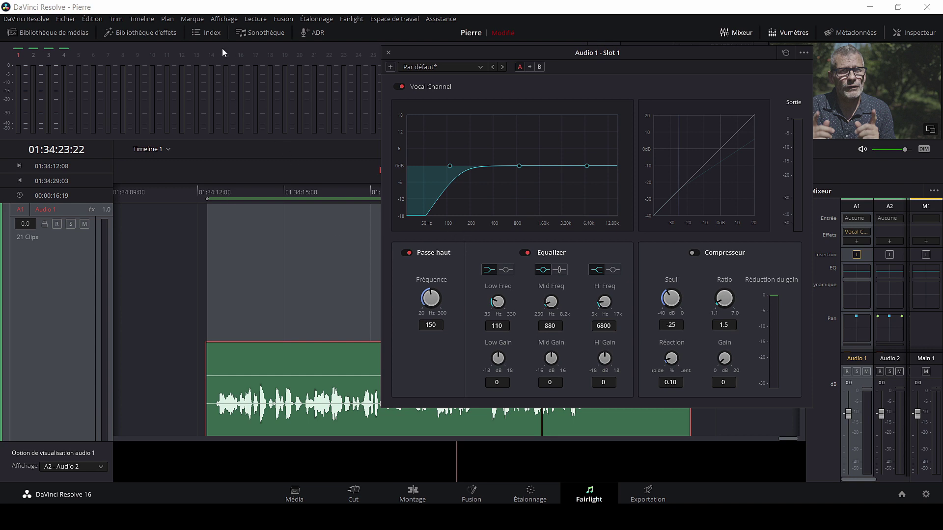
key(space)
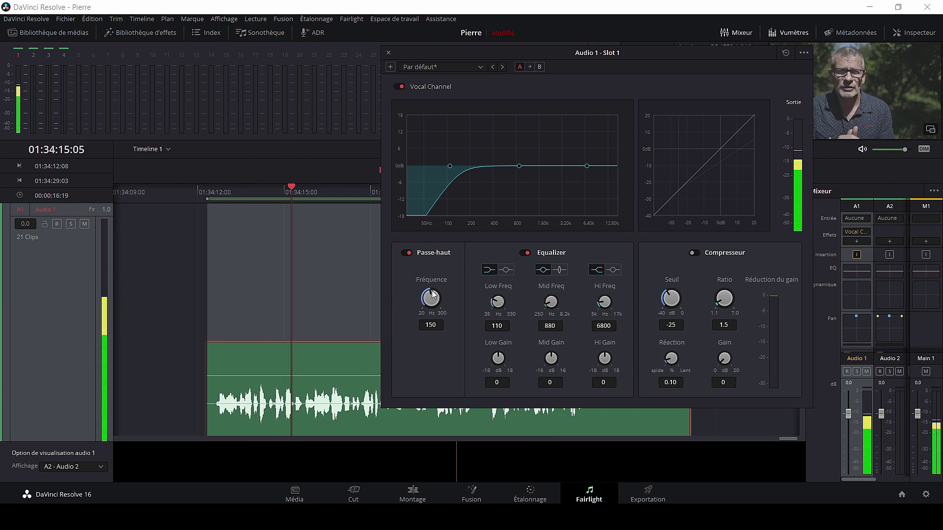
drag(432, 294, 438, 300)
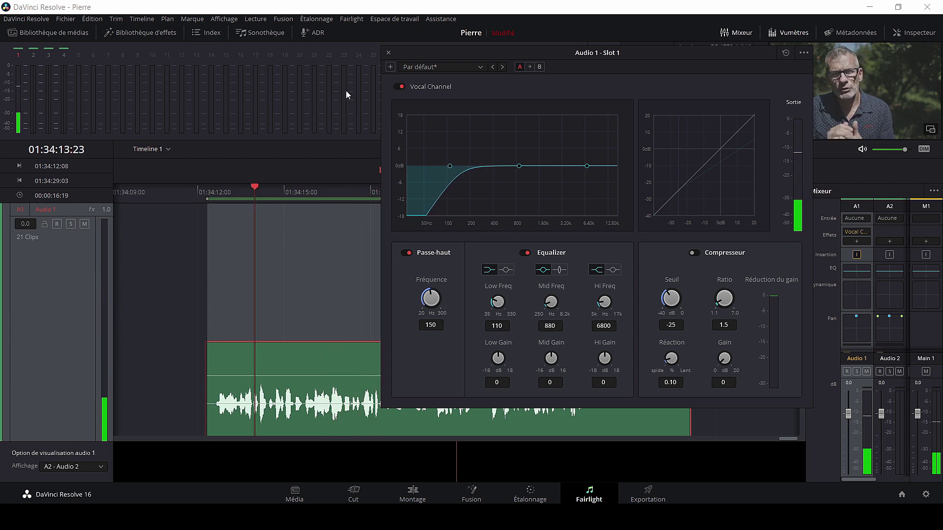
drag(429, 300, 445, 307)
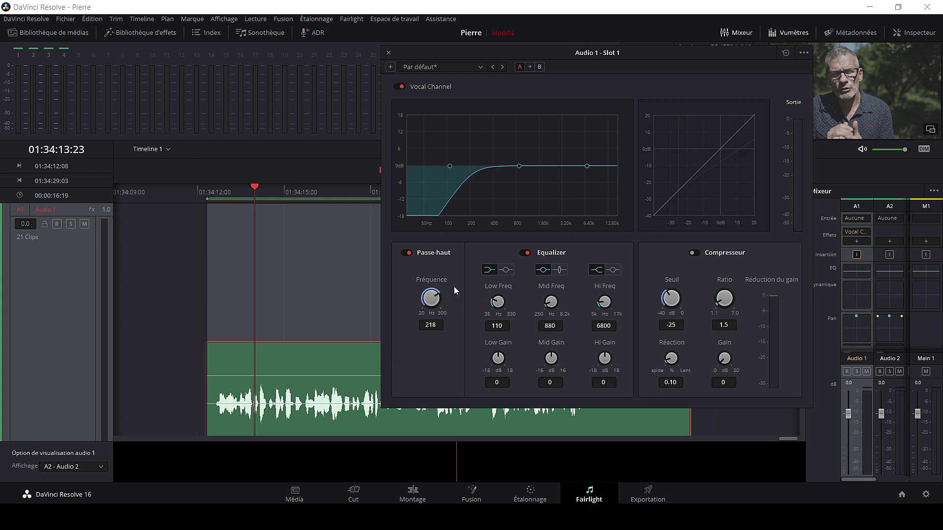
mouse_move(520, 53)
mouse_down()
mouse_move(567, 60)
mouse_move(535, 55)
mouse_up()
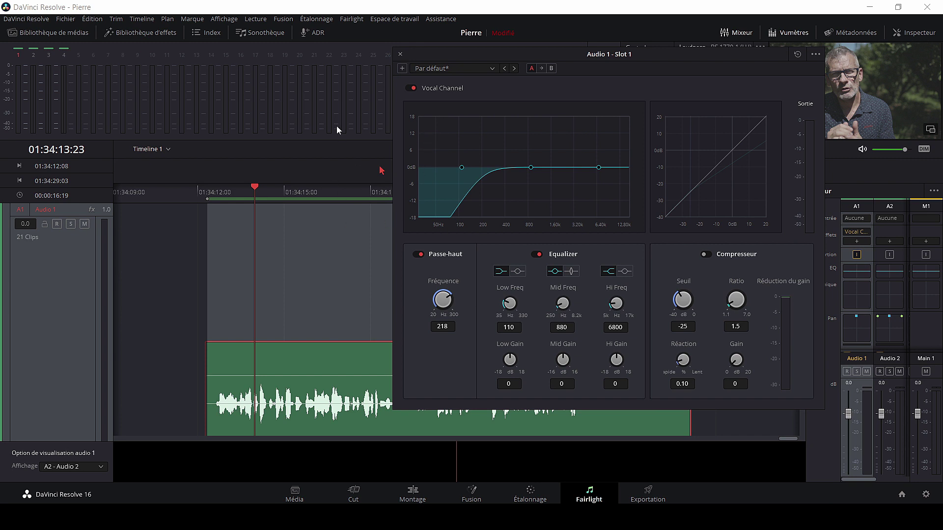
key(space)
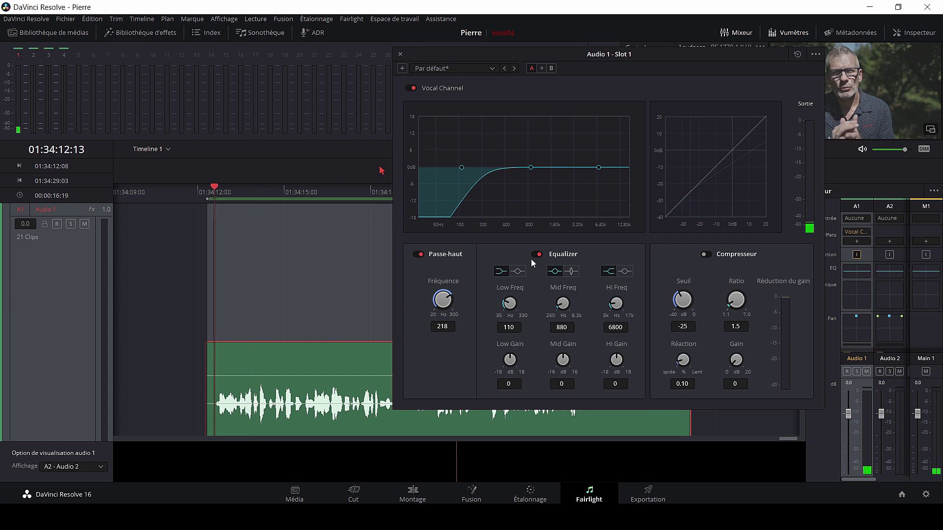
click(422, 254)
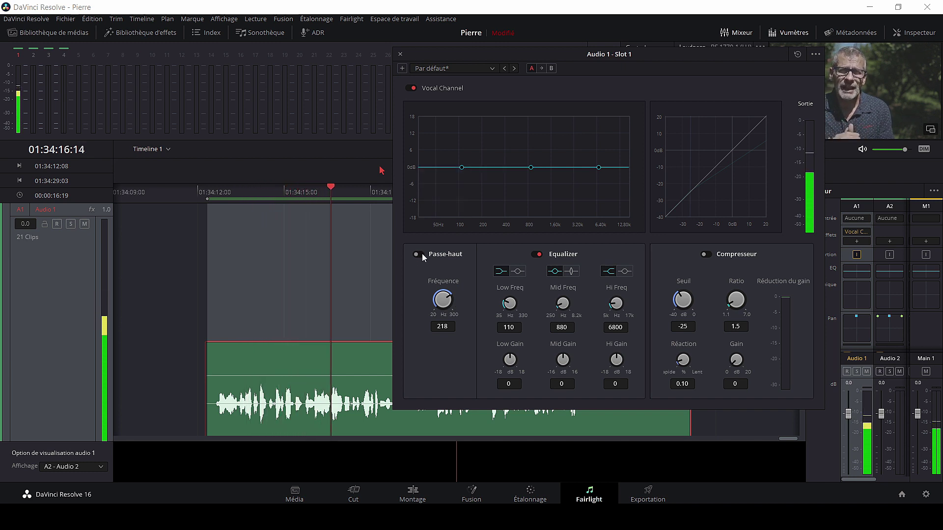
click(417, 254)
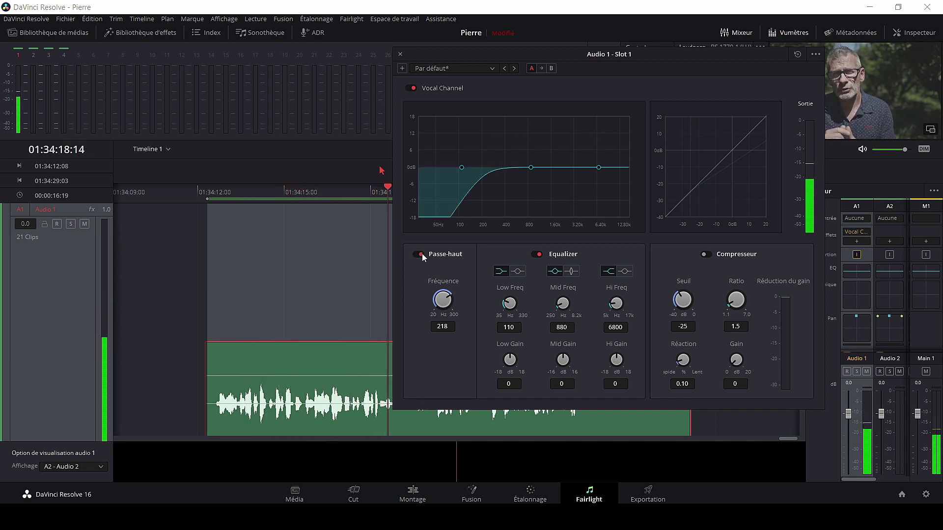
drag(444, 300, 431, 299)
key(space)
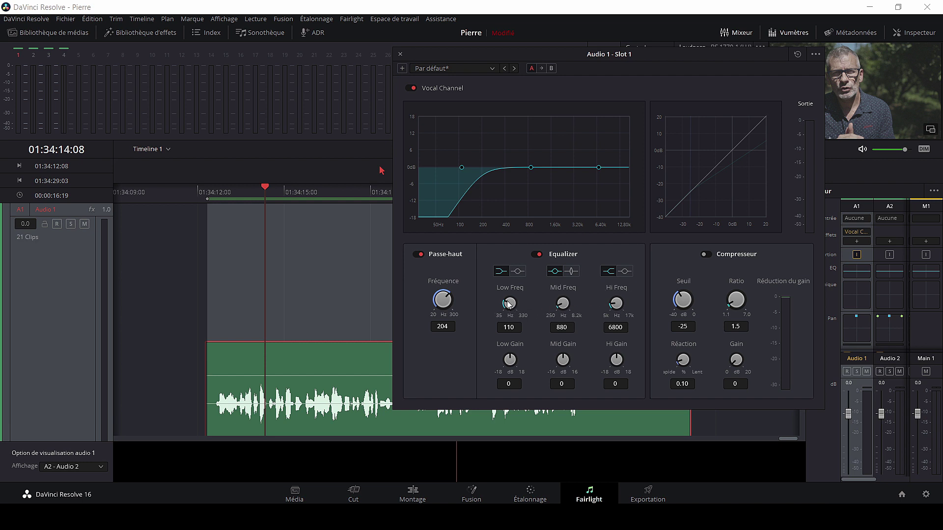
Step: Set the low EQ band to 330 Hz with a 0.7 dB boost, trying another filter shape
mouse_move(511, 305)
mouse_down()
mouse_move(575, 324)
mouse_move(482, 303)
mouse_up()
mouse_move(511, 361)
mouse_down()
mouse_move(568, 383)
mouse_move(510, 371)
mouse_up()
click(503, 273)
mouse_move(508, 355)
mouse_down()
mouse_move(538, 377)
mouse_move(510, 363)
mouse_move(546, 407)
mouse_move(543, 378)
mouse_move(518, 358)
mouse_up()
click(517, 273)
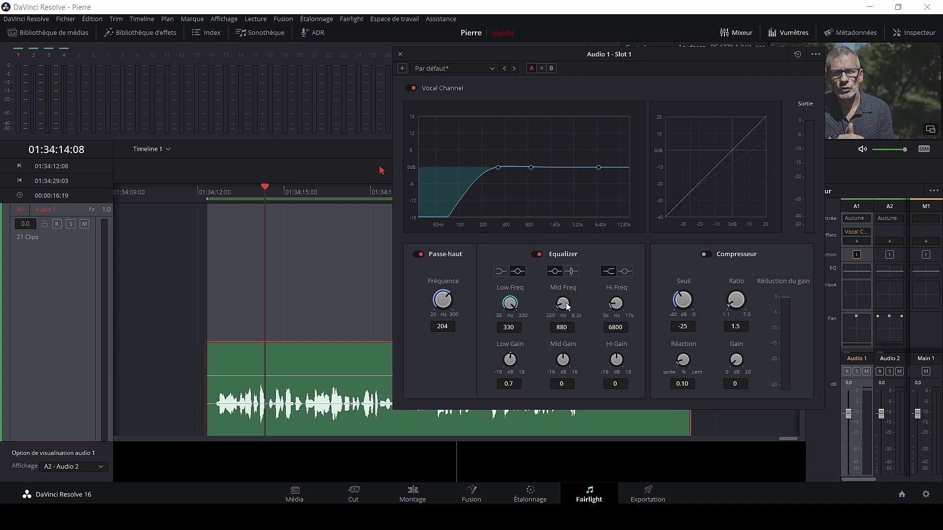
Step: Try a mid band boost and a different mid filter shape, then cut the mid gain
mouse_move(564, 365)
mouse_down()
mouse_move(599, 365)
mouse_move(567, 355)
mouse_up()
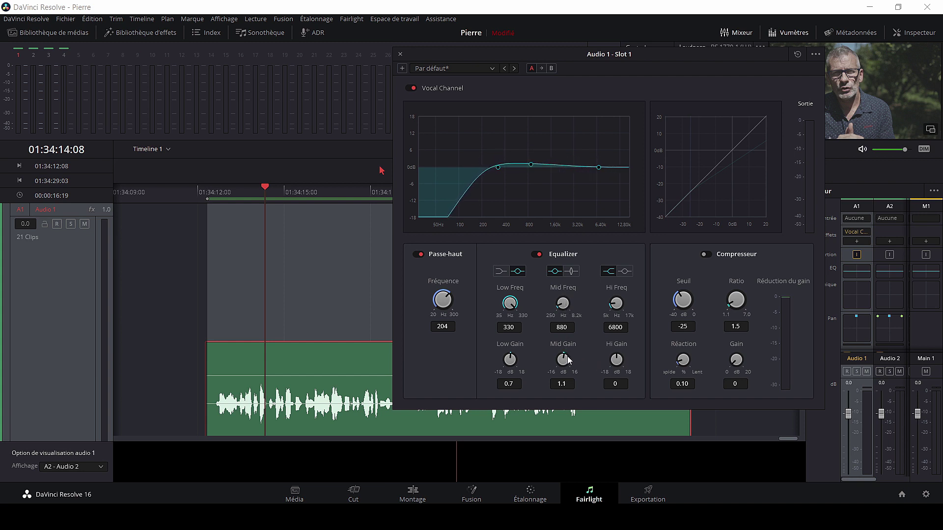
click(571, 271)
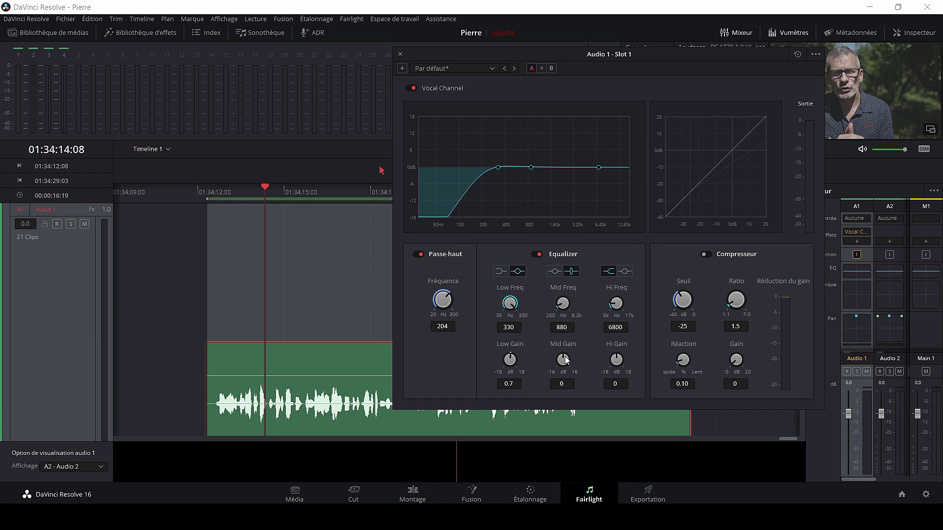
mouse_move(566, 360)
mouse_down()
mouse_move(542, 363)
mouse_move(593, 305)
mouse_up()
Step: Try a bell shape on the high band, revert it to shelf, and reset Low Gain to 0
click(625, 274)
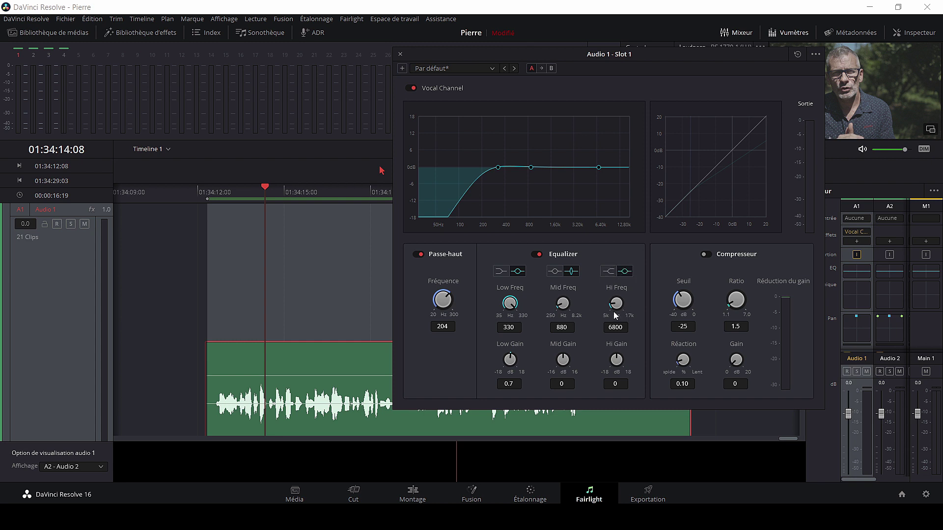
click(610, 271)
mouse_move(513, 364)
mouse_down()
mouse_move(531, 367)
mouse_move(508, 356)
mouse_up()
double_click(509, 355)
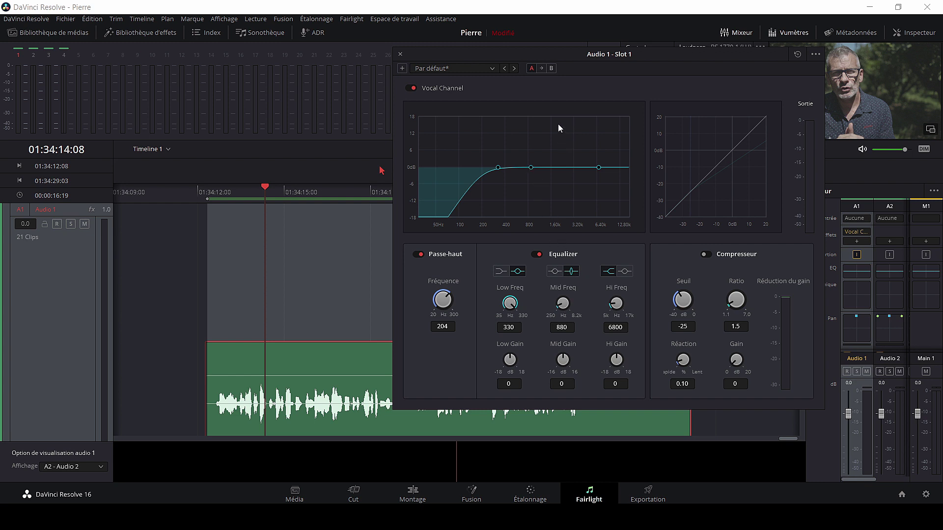
Step: Drag the mid node on the EQ graph up to about 3.3 dB near 2772 Hz
mouse_move(537, 169)
mouse_down()
mouse_move(563, 174)
mouse_move(571, 150)
mouse_move(571, 184)
mouse_up()
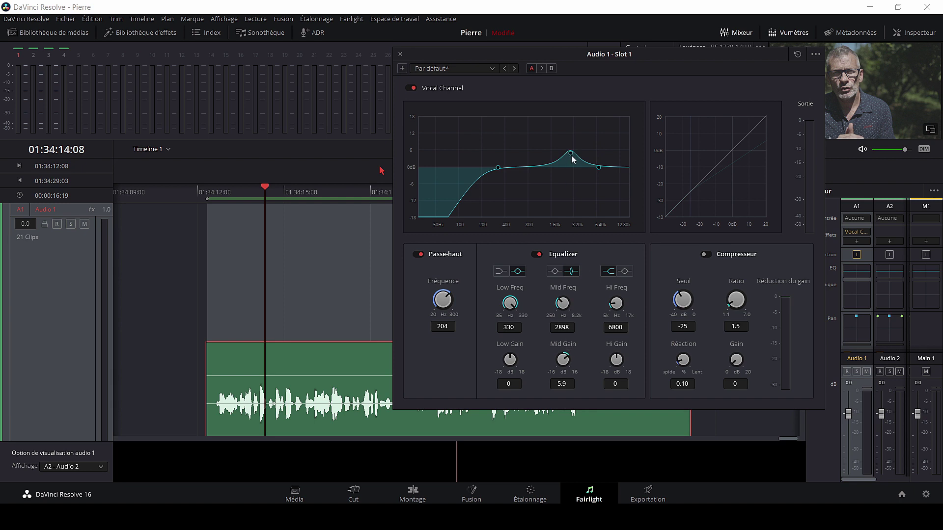
mouse_move(572, 156)
mouse_down()
mouse_move(567, 133)
mouse_move(571, 164)
mouse_move(568, 156)
mouse_up()
mouse_move(568, 157)
mouse_down()
mouse_move(579, 130)
mouse_move(565, 127)
mouse_move(581, 131)
mouse_move(568, 160)
mouse_move(574, 184)
mouse_move(573, 151)
mouse_up()
Step: While playing, raise the mid node, then trim Mid Freq and Mid Gain to 9.6 dB near 3954 Hz
key(space)
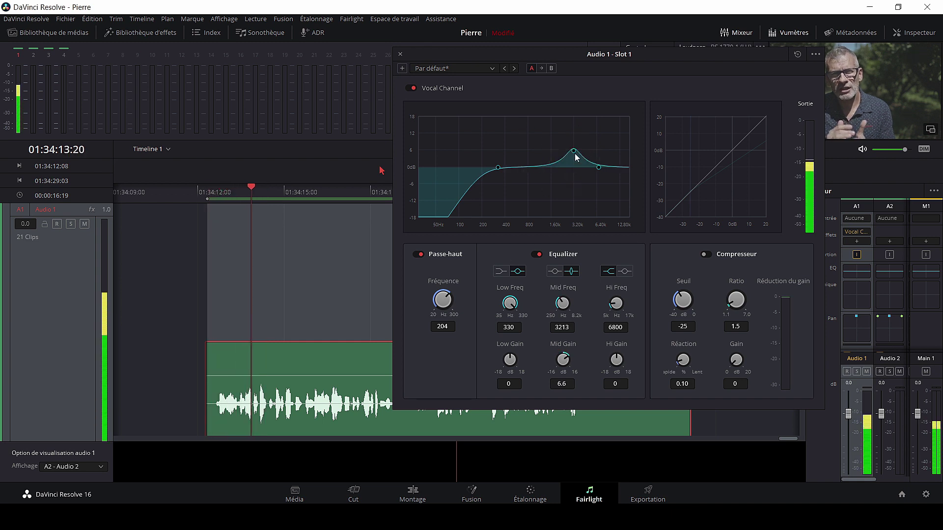
drag(574, 150, 584, 120)
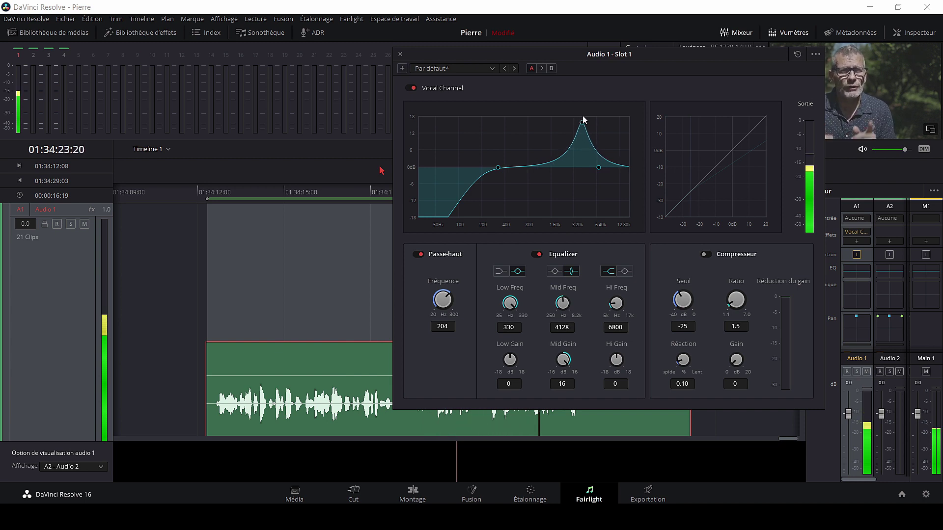
key(space)
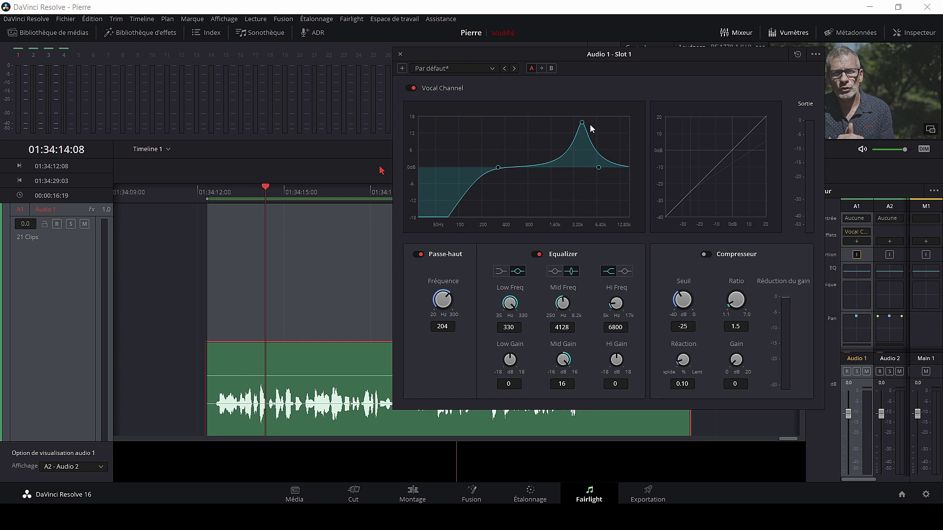
drag(565, 306, 562, 305)
drag(566, 364, 560, 355)
mouse_move(547, 340)
mouse_down()
mouse_move(526, 334)
mouse_move(533, 336)
mouse_up()
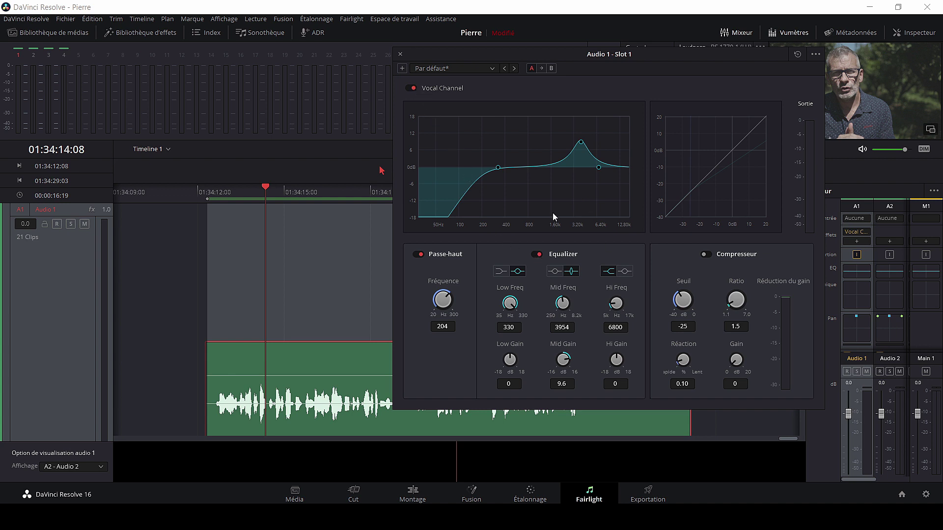
Step: Compare playback with the Equalizer bypassed and on, then lower Mid Gain to about 6.8 dB
key(space)
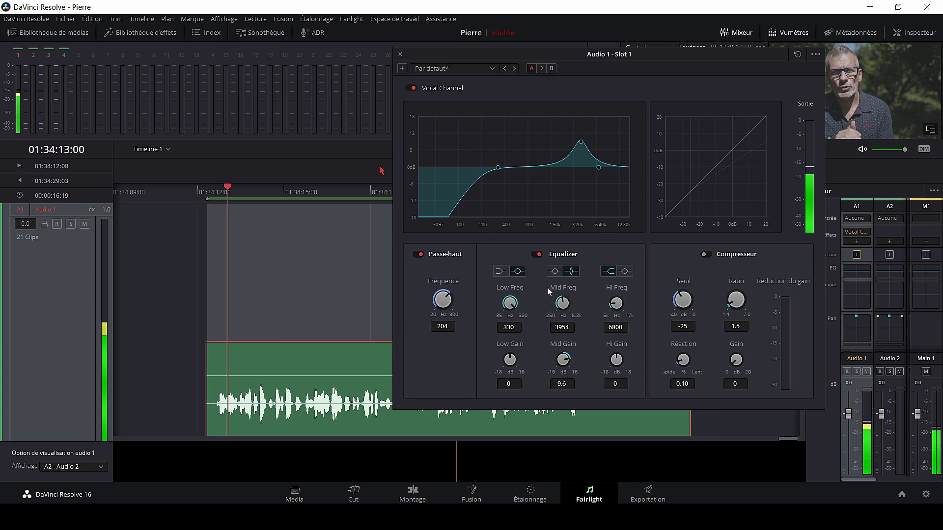
click(539, 254)
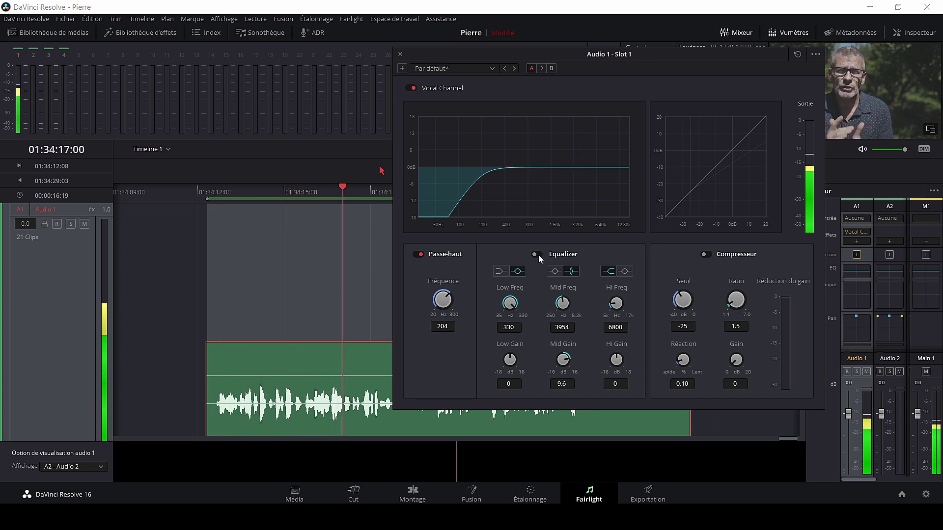
click(538, 255)
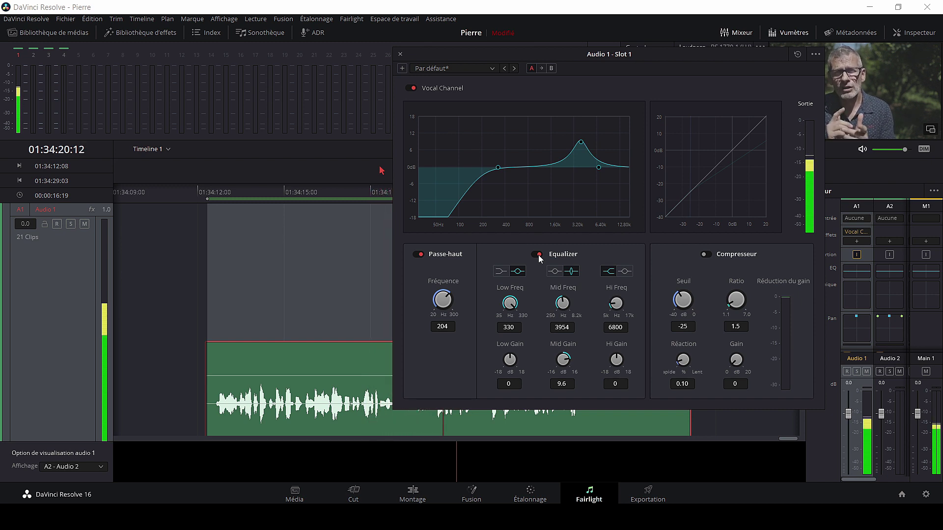
key(space)
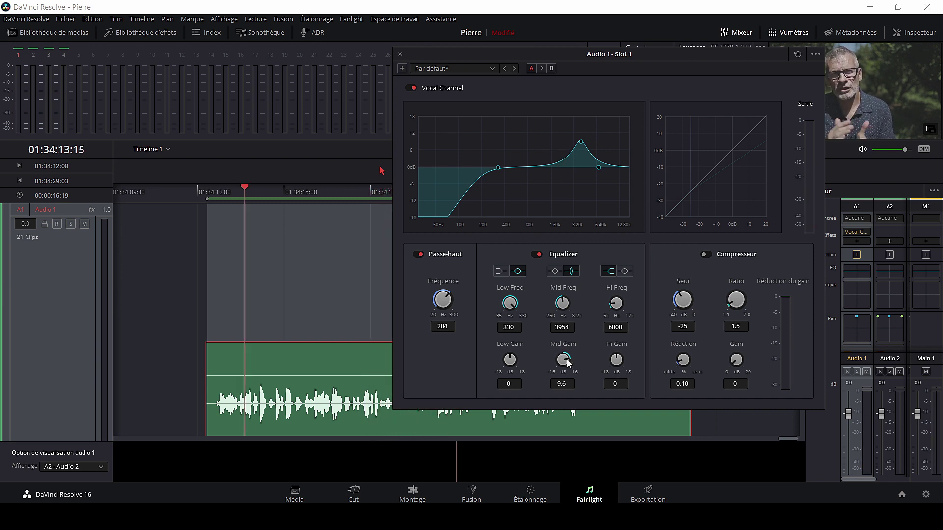
drag(563, 360, 554, 352)
Step: Trim the mid boost slightly and set the high band to 9852 Hz with 0.7 dB gain
drag(563, 360, 561, 358)
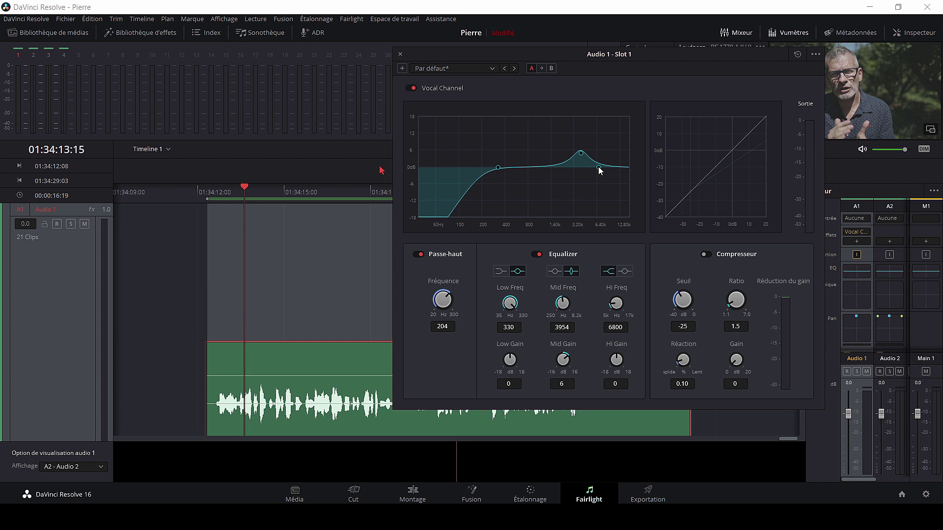
drag(598, 167, 608, 156)
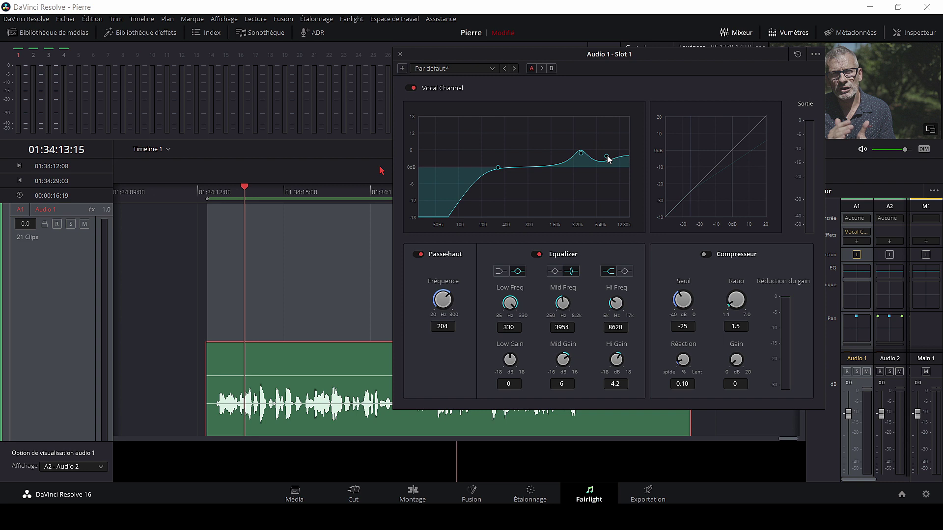
drag(607, 157, 612, 163)
Step: Turn Compresseur on, then bypass it and play from the in point to hear uncompressed voice
click(706, 254)
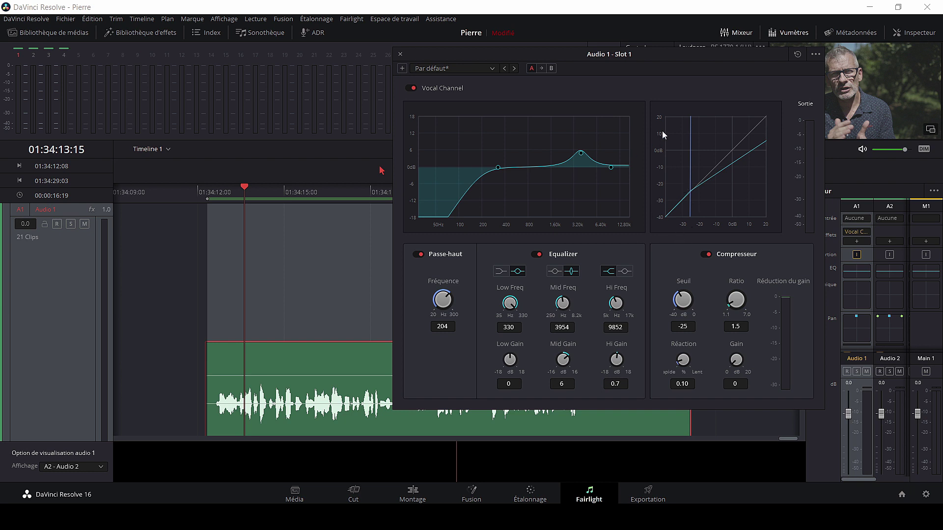
click(708, 255)
key(alt+slash)
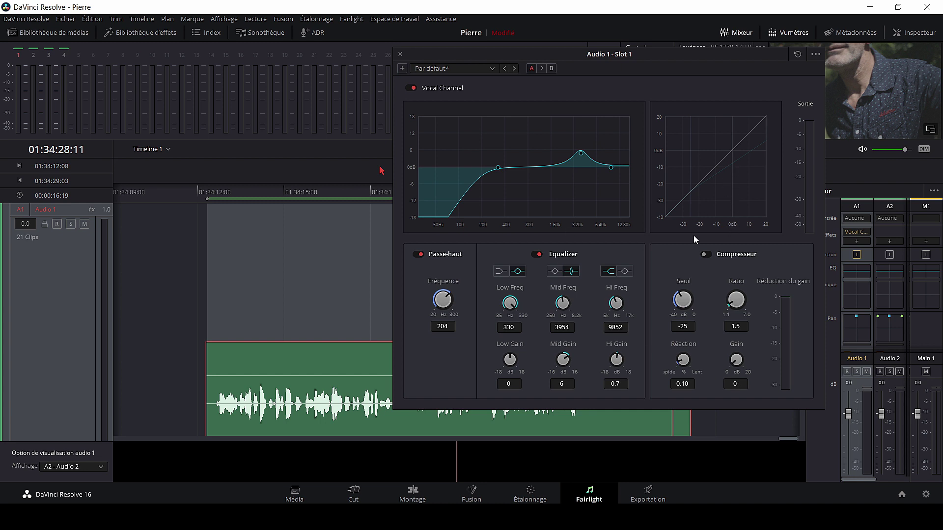
Step: Re-enable Compresseur, keeping threshold -25 dB and ratio 1.5
click(705, 254)
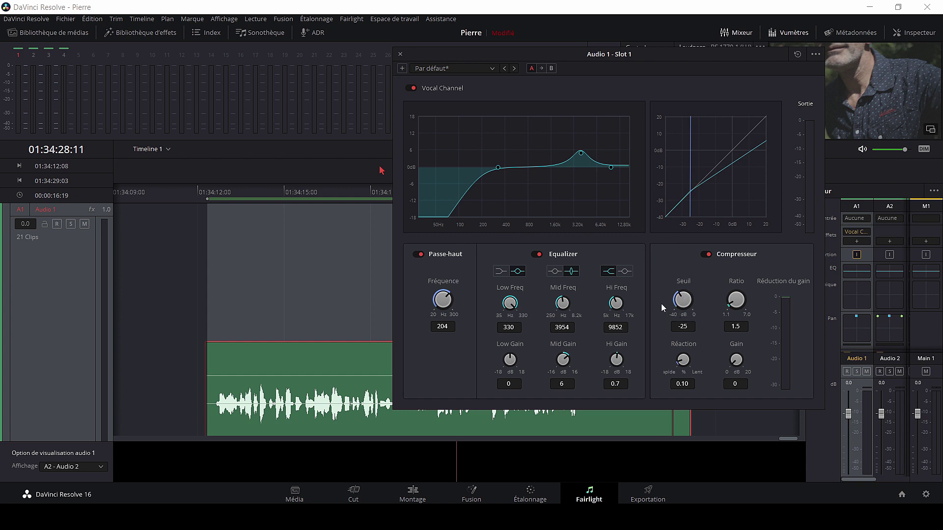
Step: Adjust the compressor Ratio while playing from the in point, settling on 2.3
drag(735, 300, 749, 308)
drag(737, 300, 734, 301)
drag(735, 300, 735, 301)
key(alt+slash)
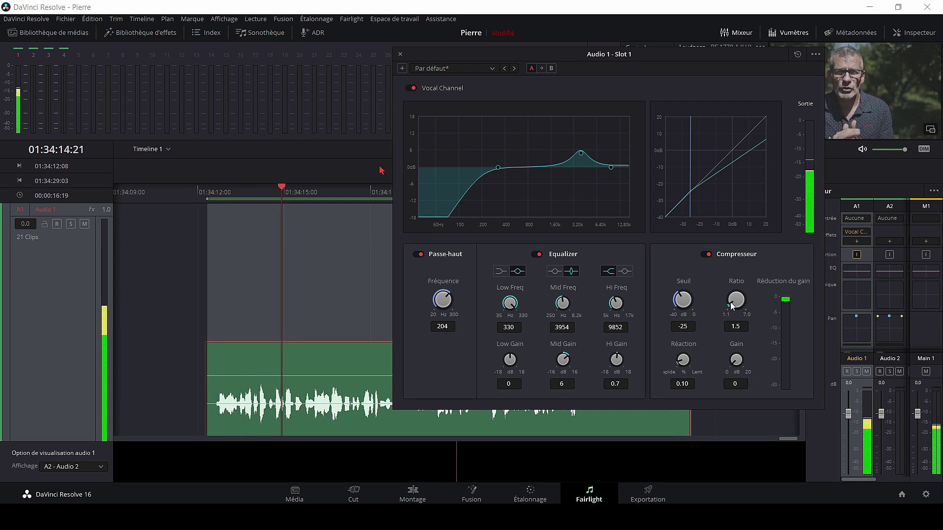
drag(732, 305, 743, 304)
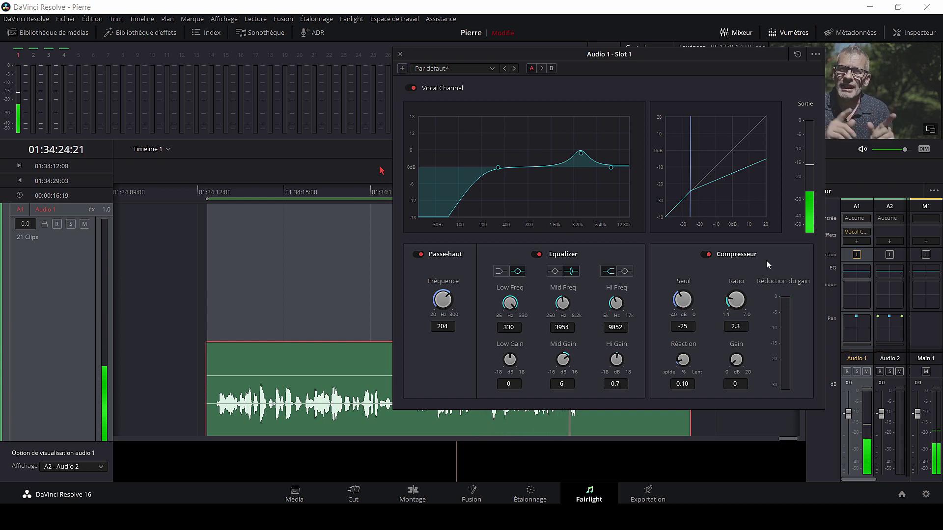
key(space)
key(space)
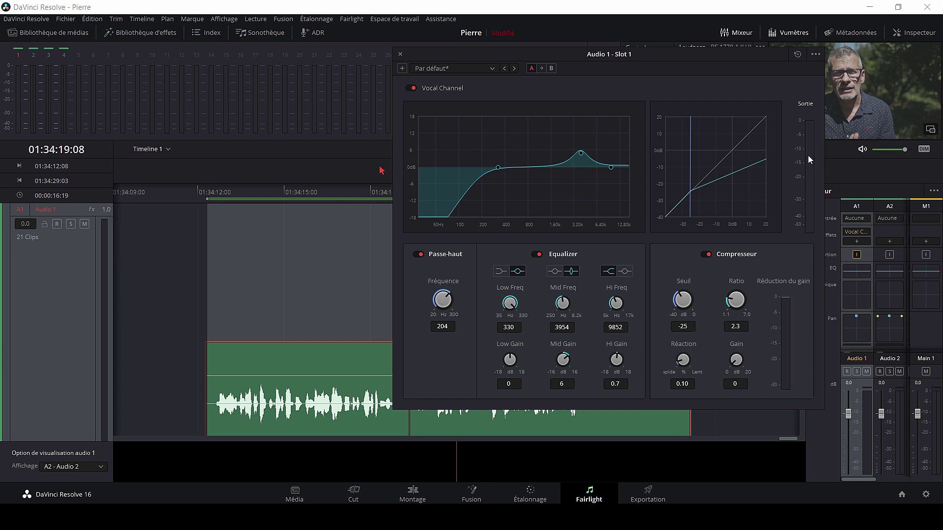
Step: Restart playback and raise the Vocal Channel compressor makeup gain from 0 to 4.2 dB
click(256, 18)
click(513, 258)
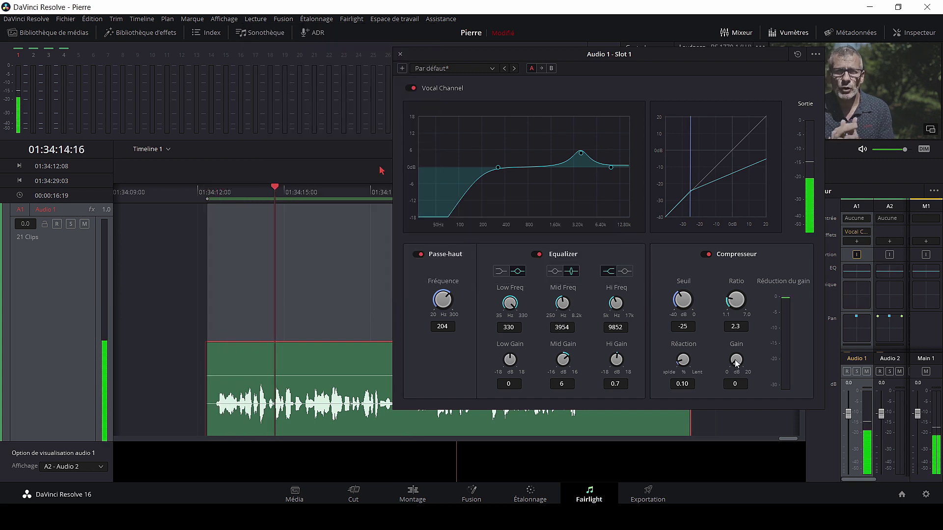
drag(735, 359, 760, 357)
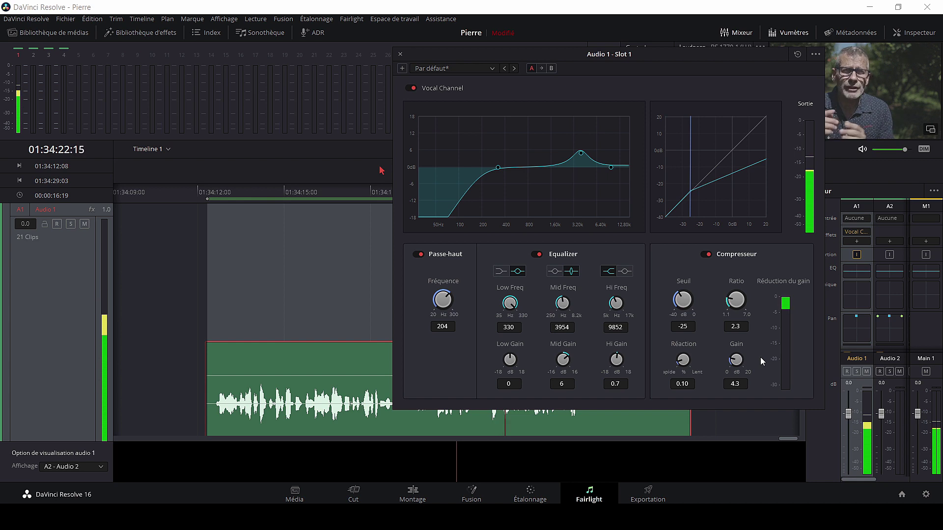
drag(759, 357, 758, 357)
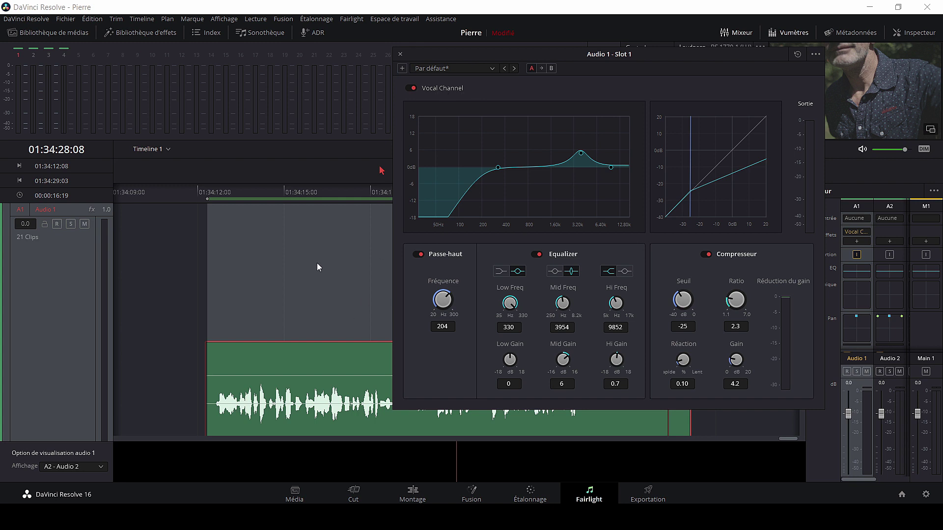
click(255, 18)
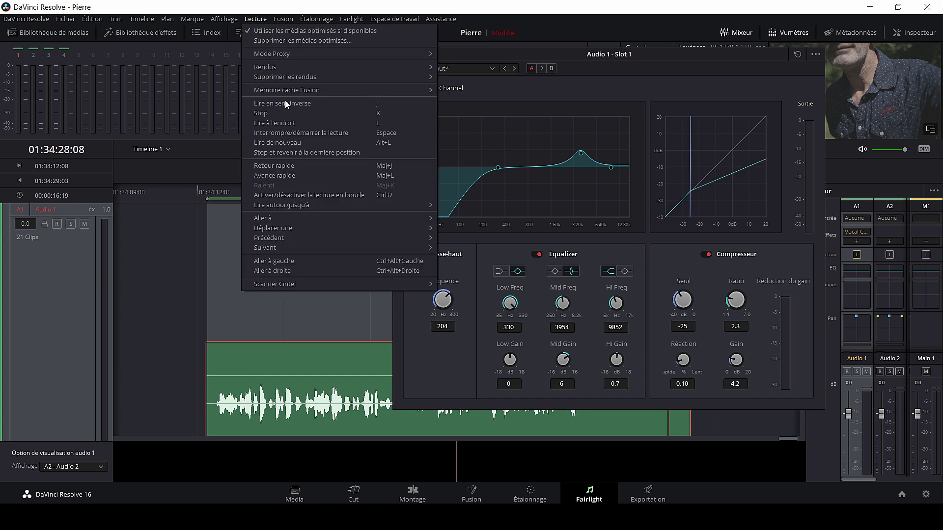
click(316, 195)
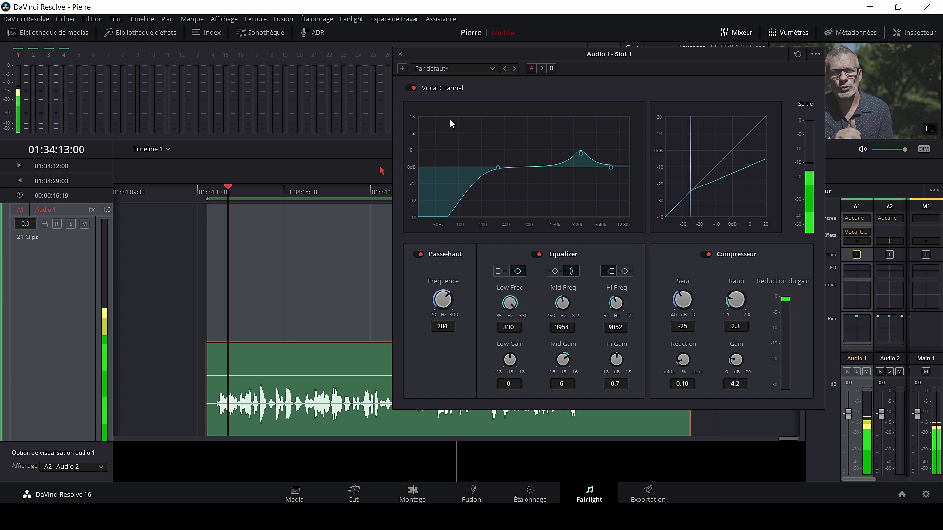
click(414, 90)
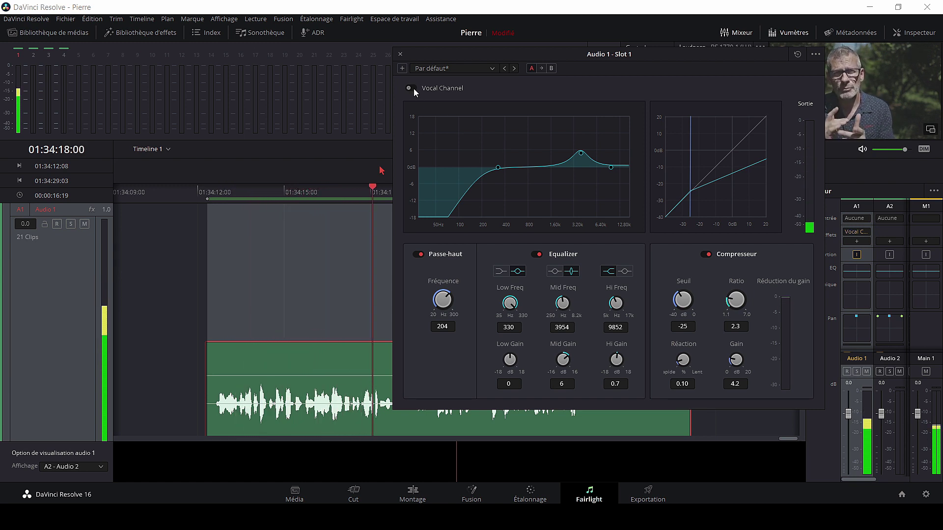
click(414, 91)
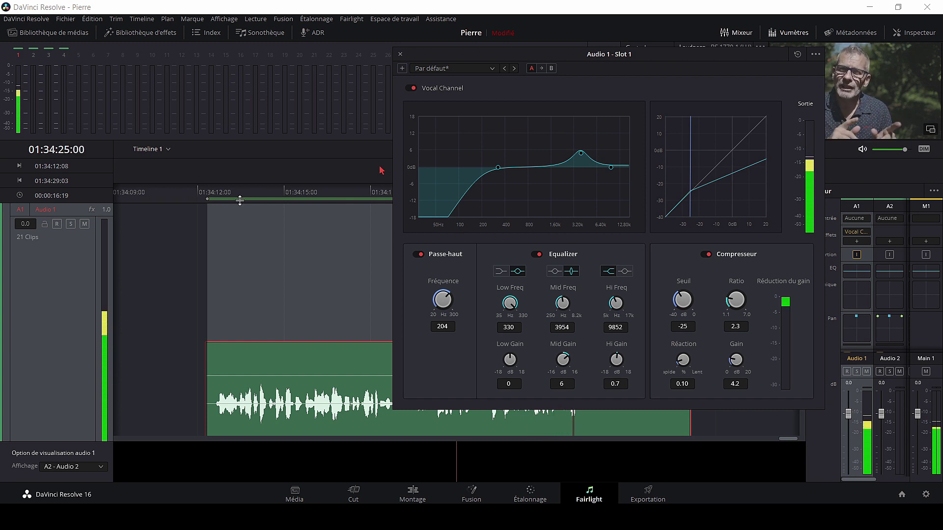
key(space)
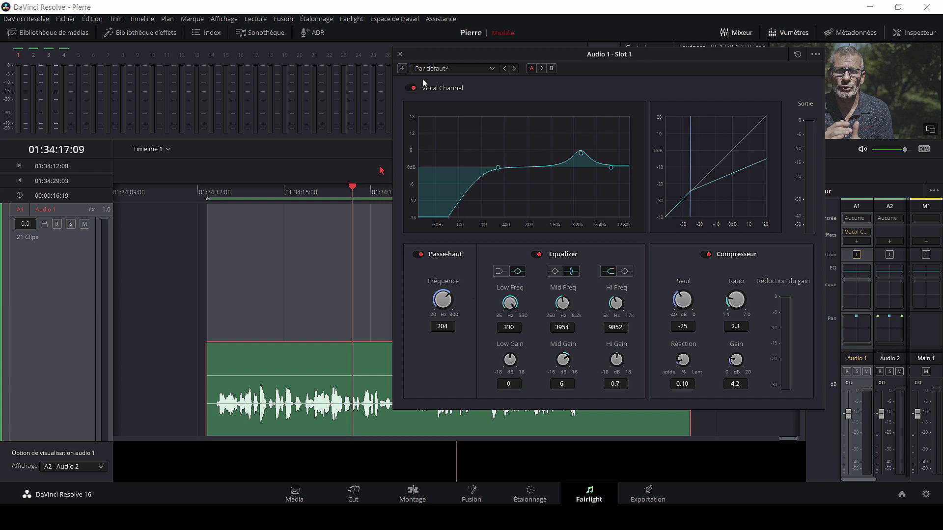
Step: Save the current Vocal Channel settings as preset 'micro cravate' and check it in the preset list
click(402, 68)
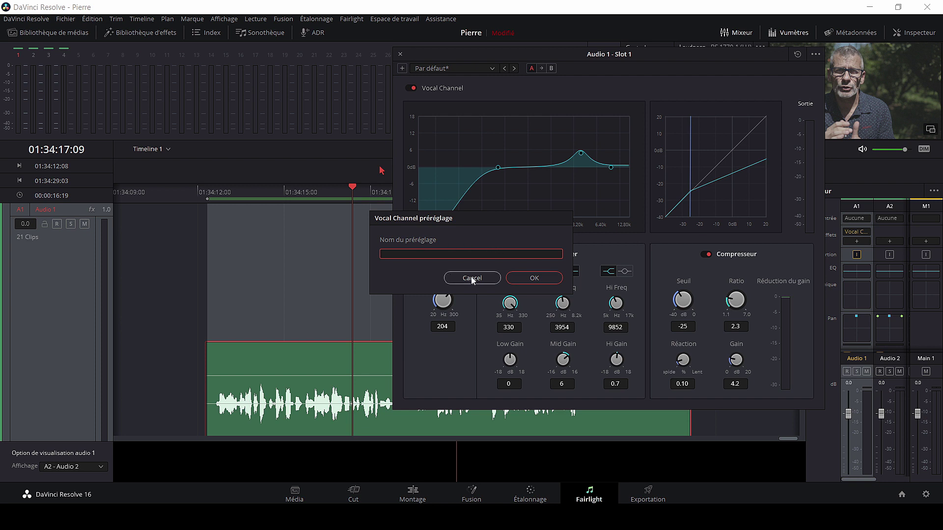
text(micro cravate)
key(Return)
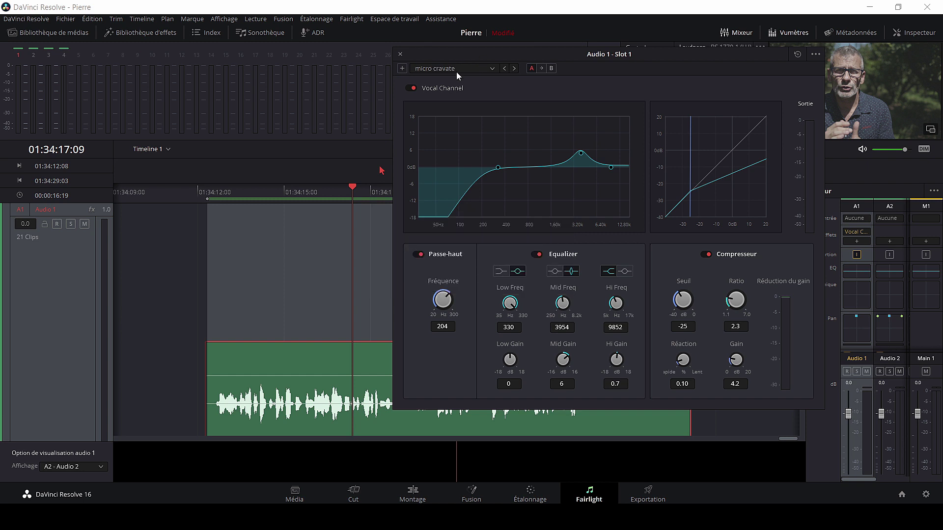
click(493, 72)
click(493, 68)
Step: Close Audio 1's plug-in window, add a Vocal Channel to Audio 2 and load 'micro cravate'
click(401, 54)
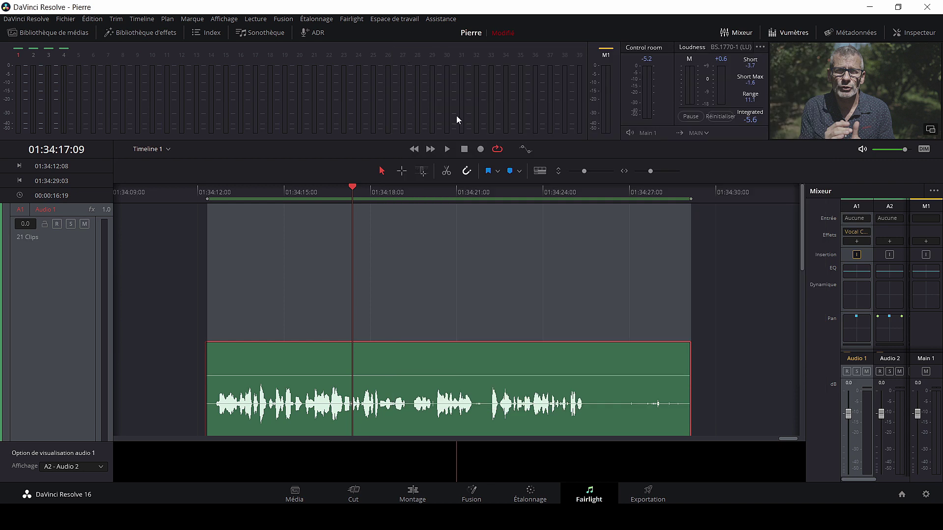
click(889, 242)
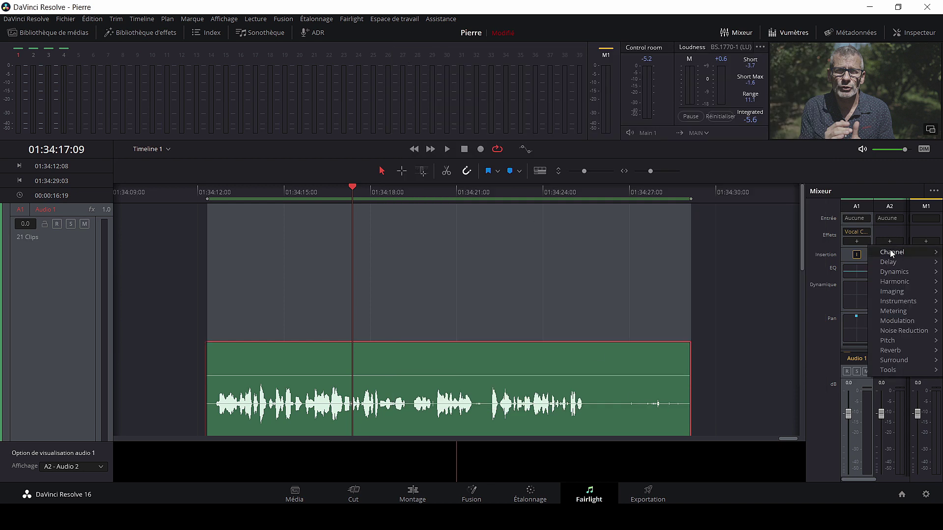
mouse_move(892, 252)
click(833, 265)
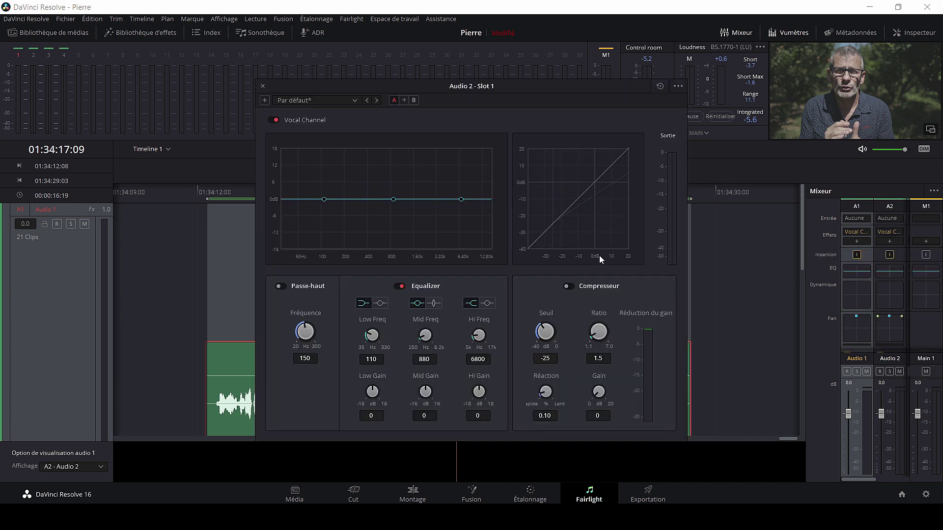
click(356, 101)
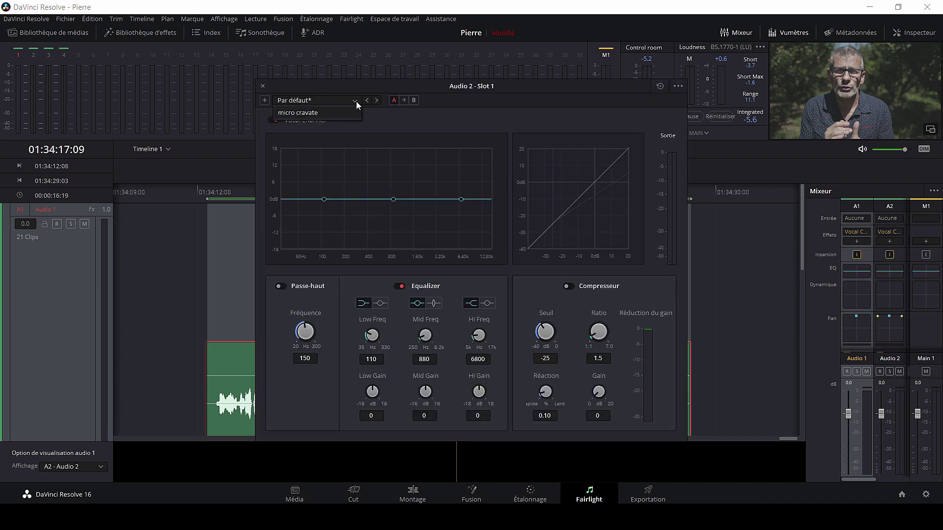
click(321, 112)
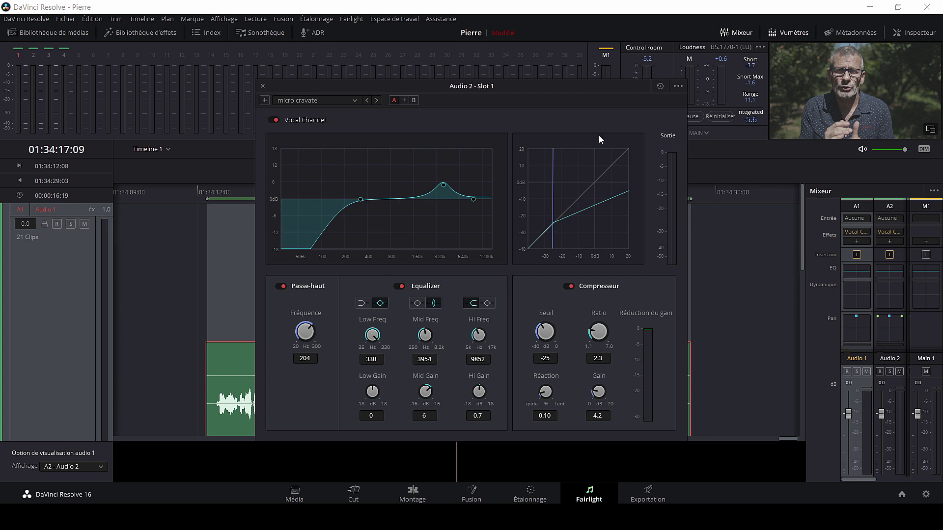
Step: Delete the 'micro cravate' preset in the Preset Manager, then close the manager and plug-in window
click(678, 89)
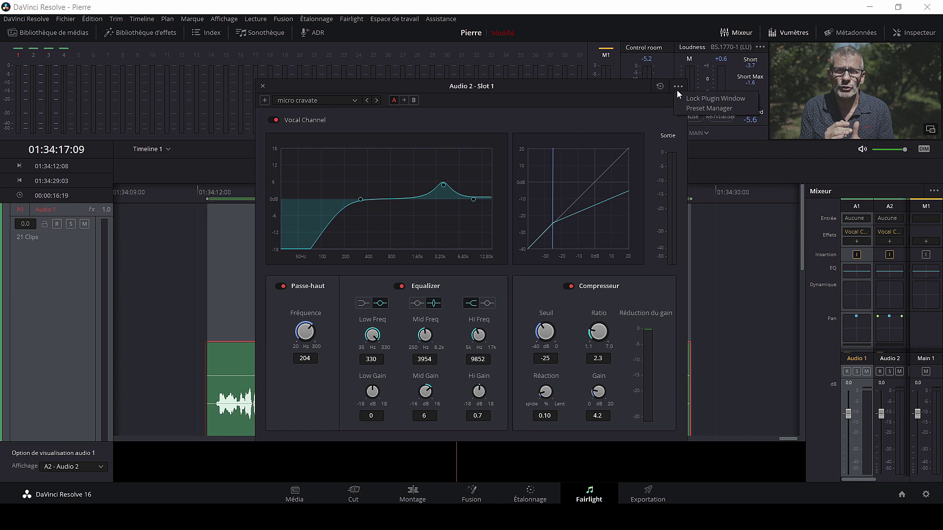
click(699, 108)
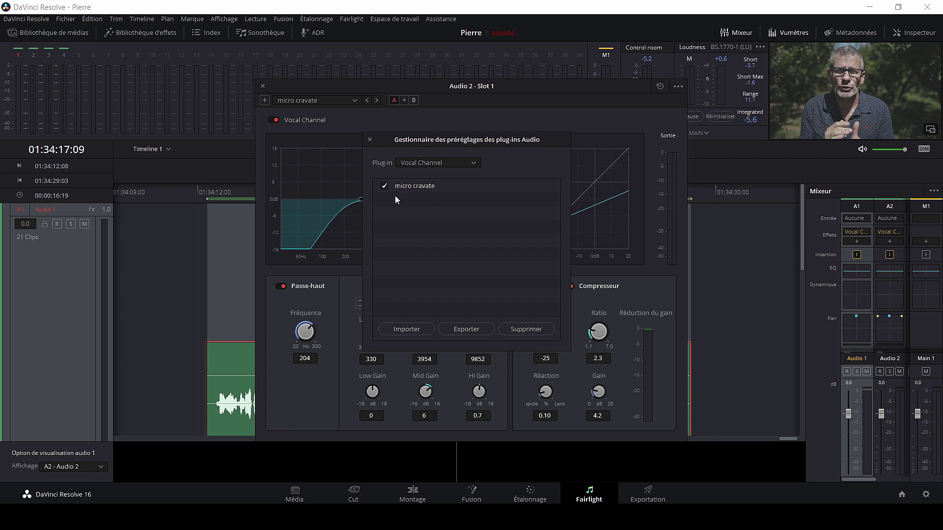
click(532, 328)
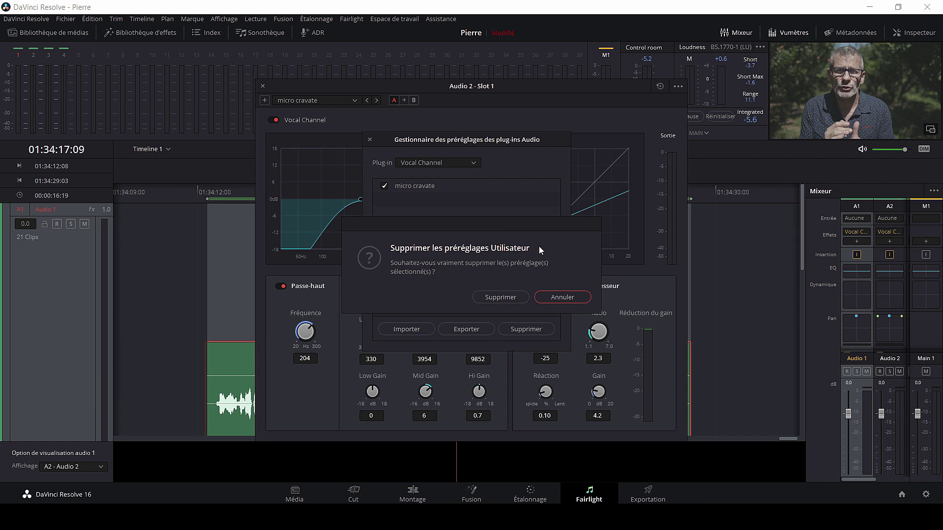
click(518, 297)
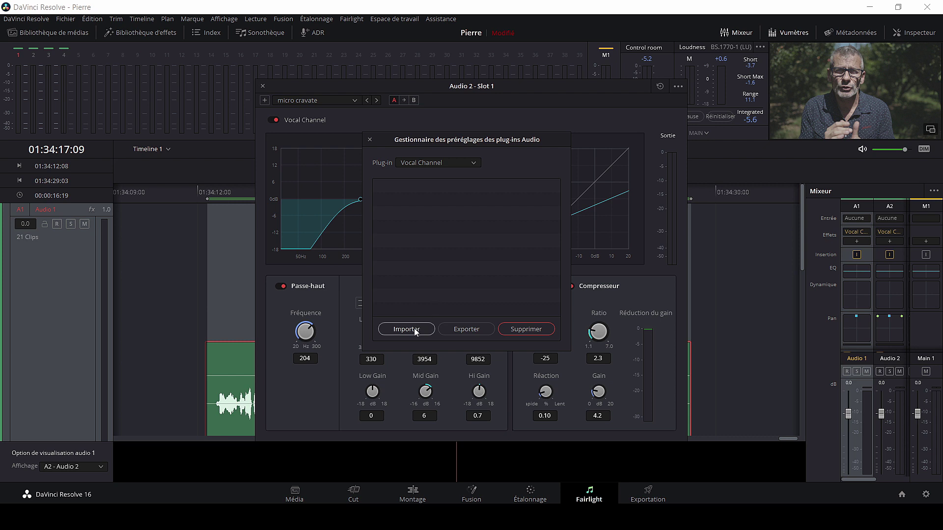
click(371, 140)
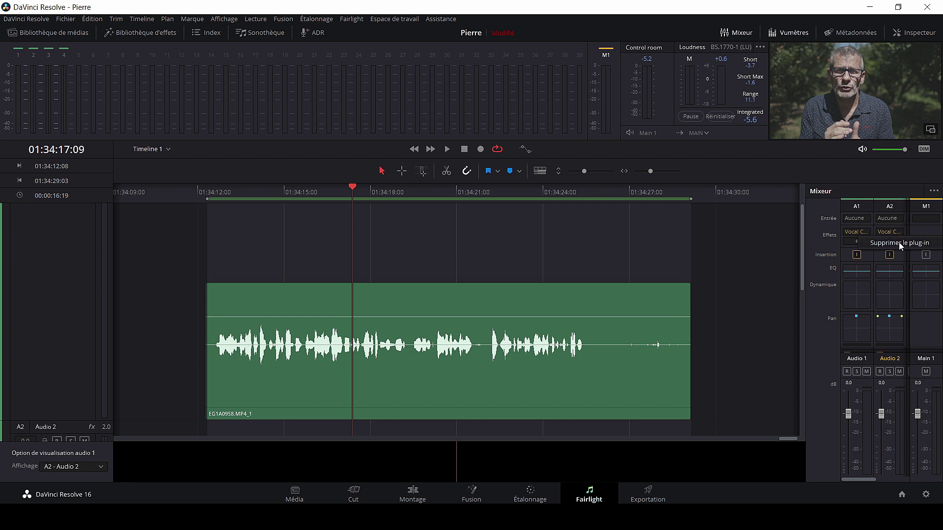
Step: Remove Audio 2's Vocal Channel and add a new Vocal Channel with default settings
click(899, 241)
click(891, 240)
mouse_move(895, 251)
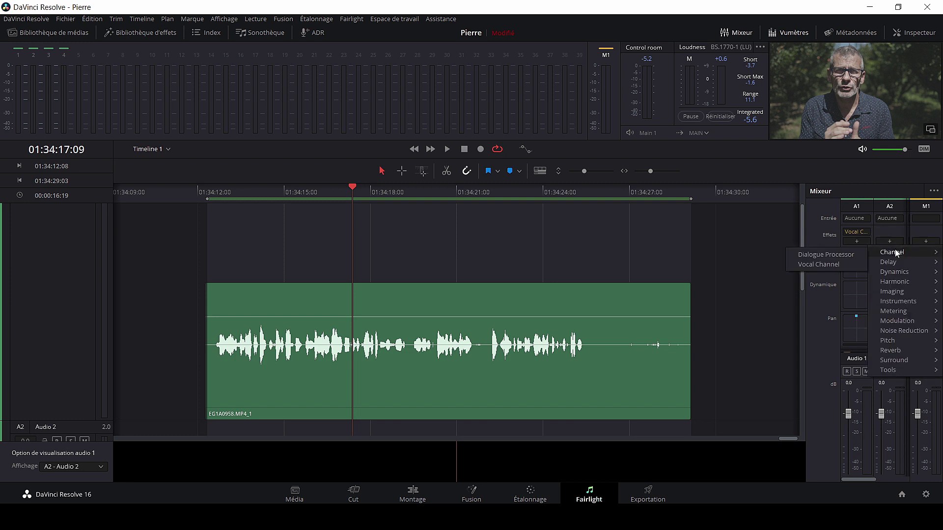
click(818, 265)
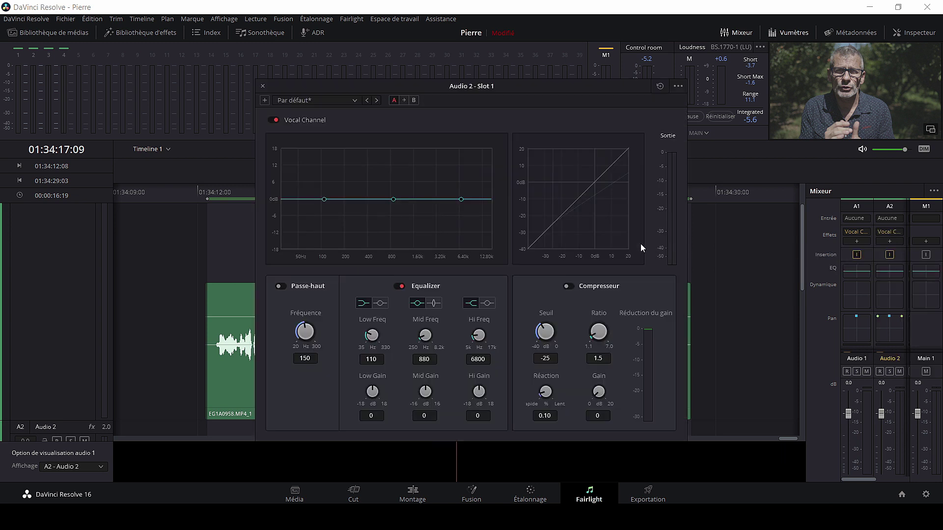